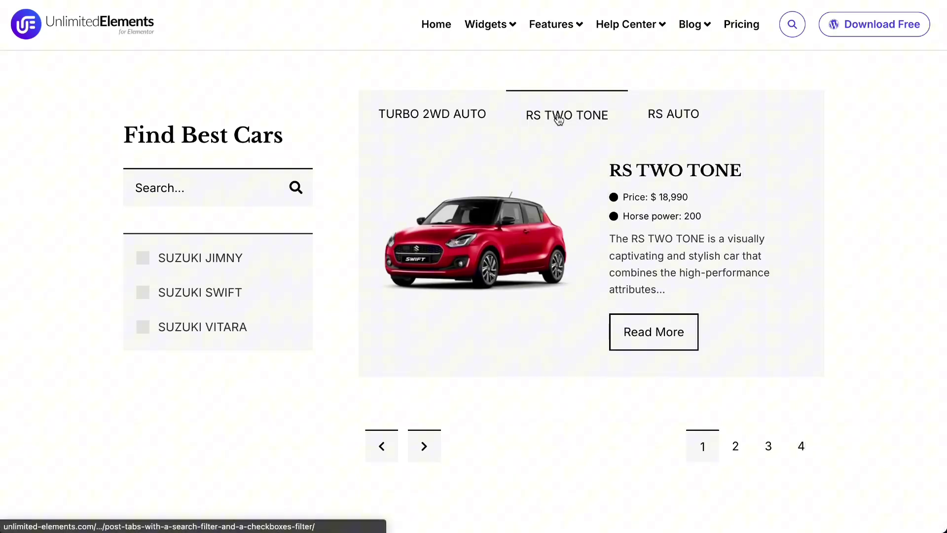
- On the demo, switch to RS AUTO, filter to SUZUKI JIMNY, and advance two car tabs
click(674, 116)
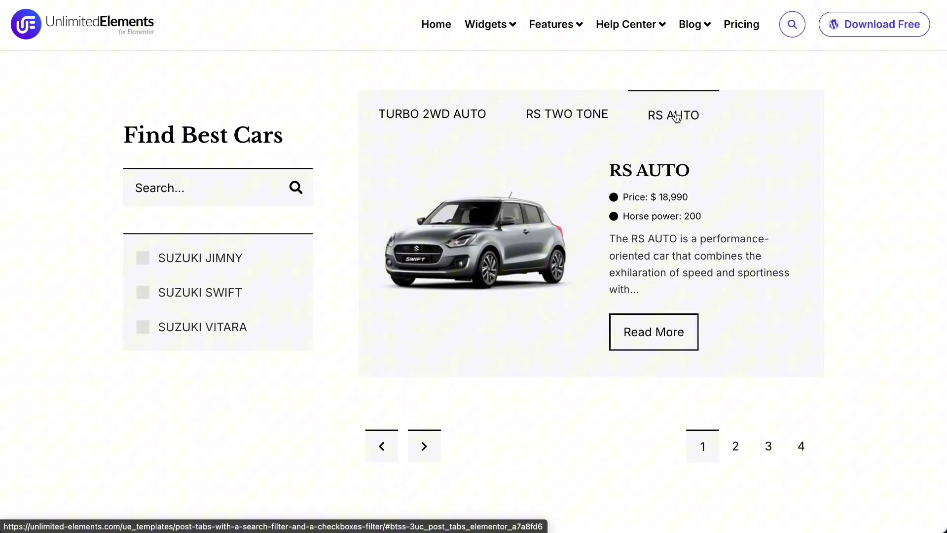
click(143, 258)
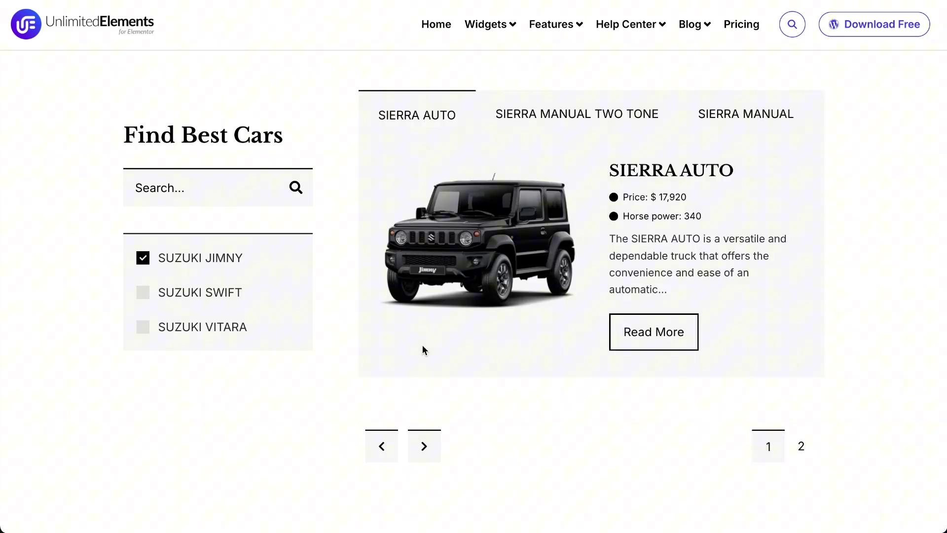
click(423, 446)
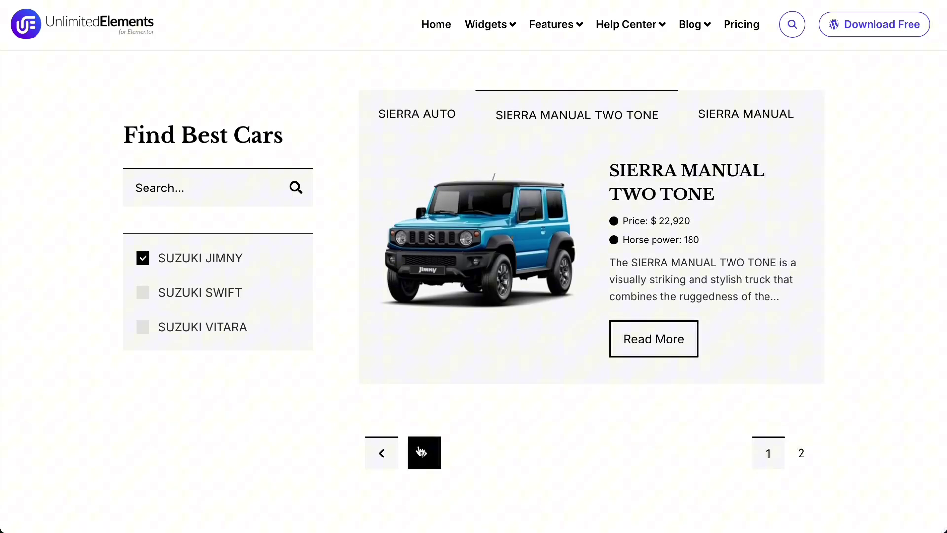
click(421, 450)
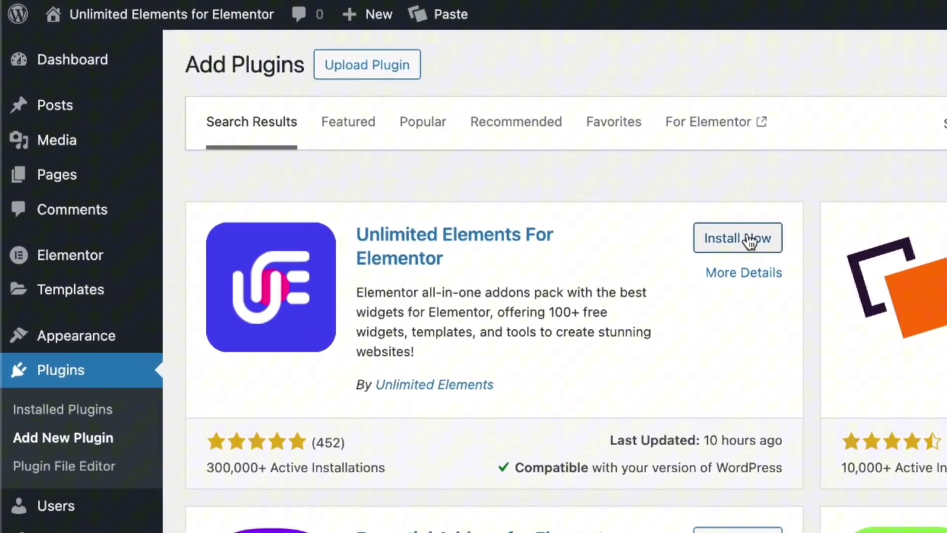
- Install and activate Unlimited Elements For Elementor, then install the Post Tabs widget from its Widgets list
click(482, 152)
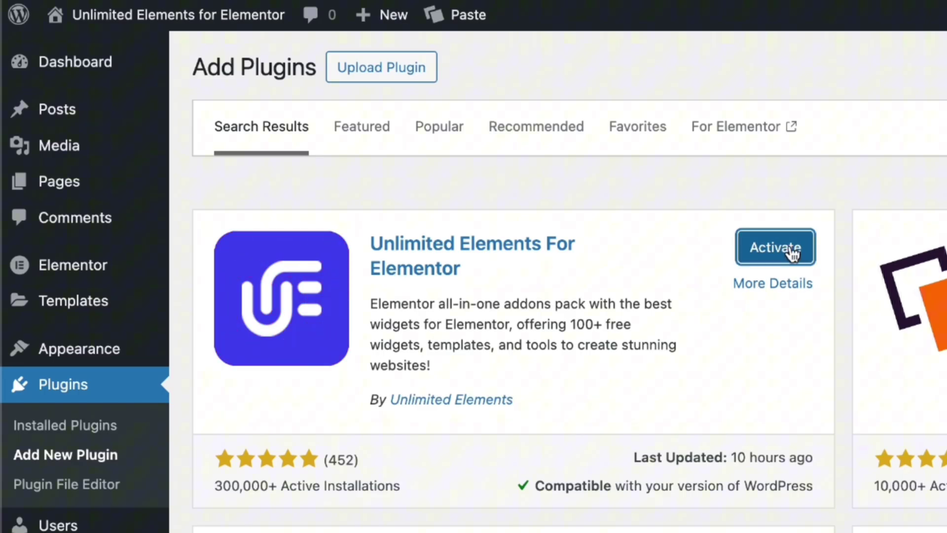
click(798, 244)
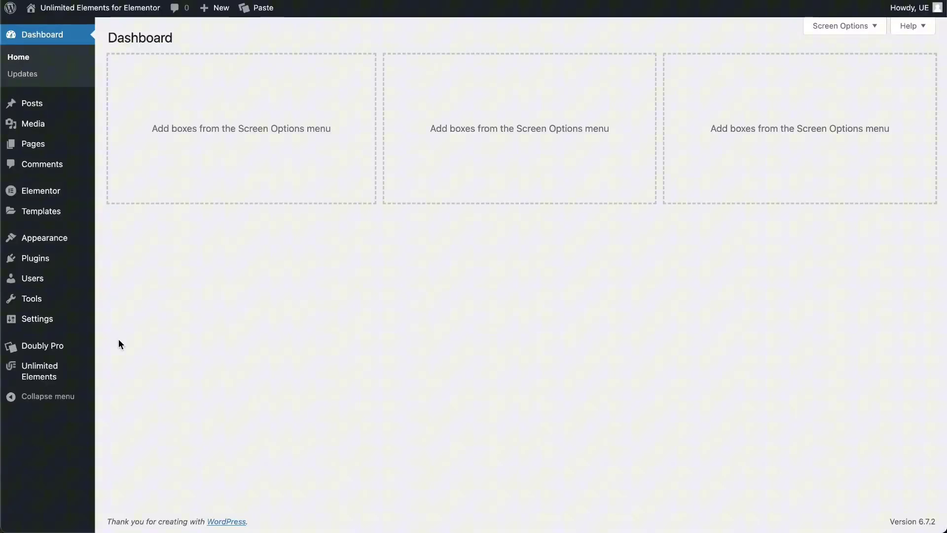
mouse_move(64, 377)
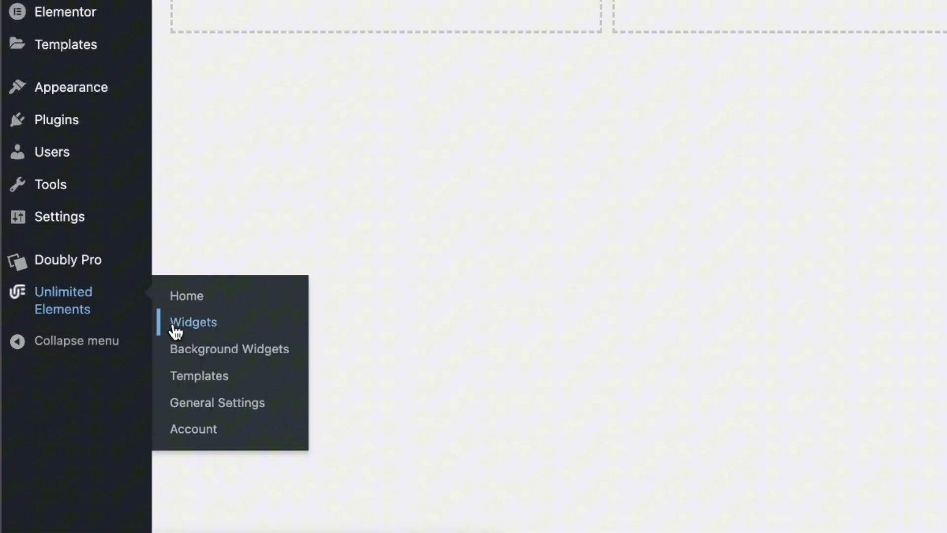
click(194, 323)
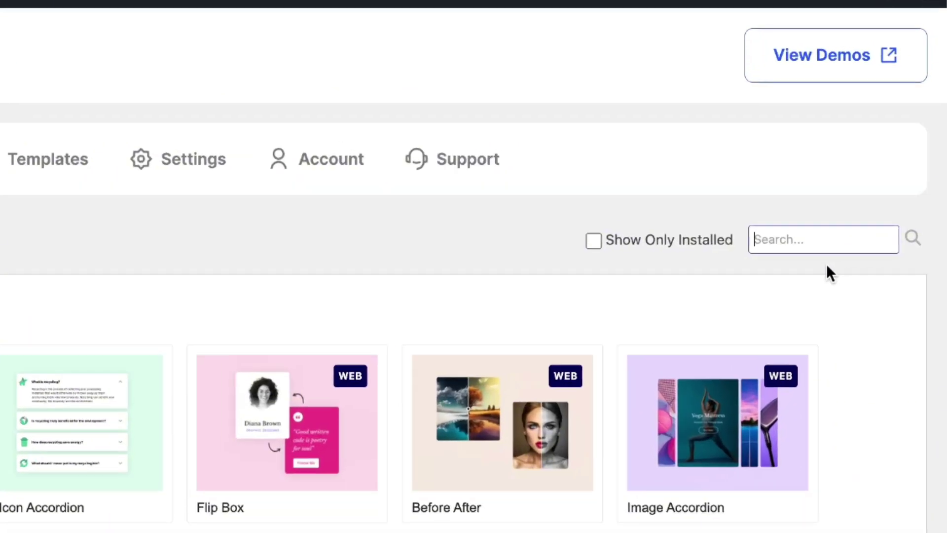
text(post tabs)
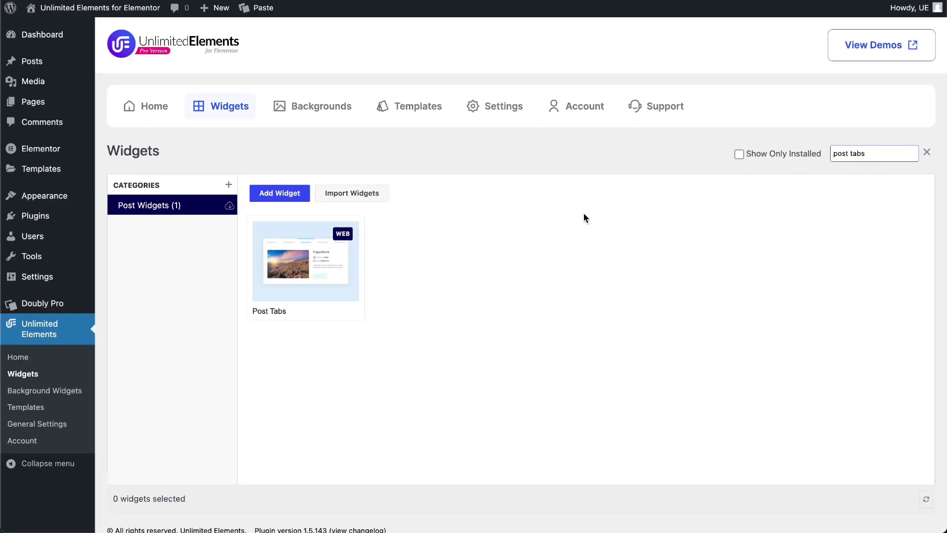
mouse_move(336, 272)
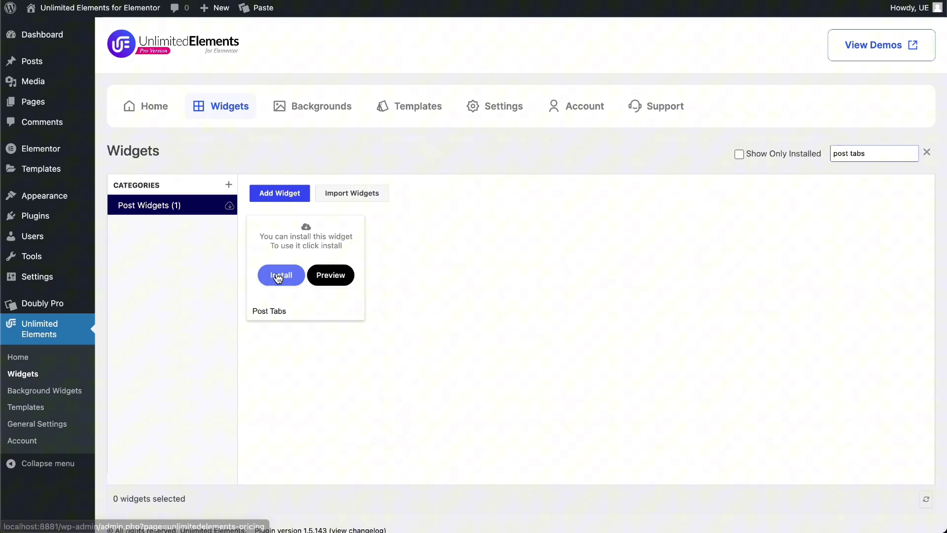
click(281, 273)
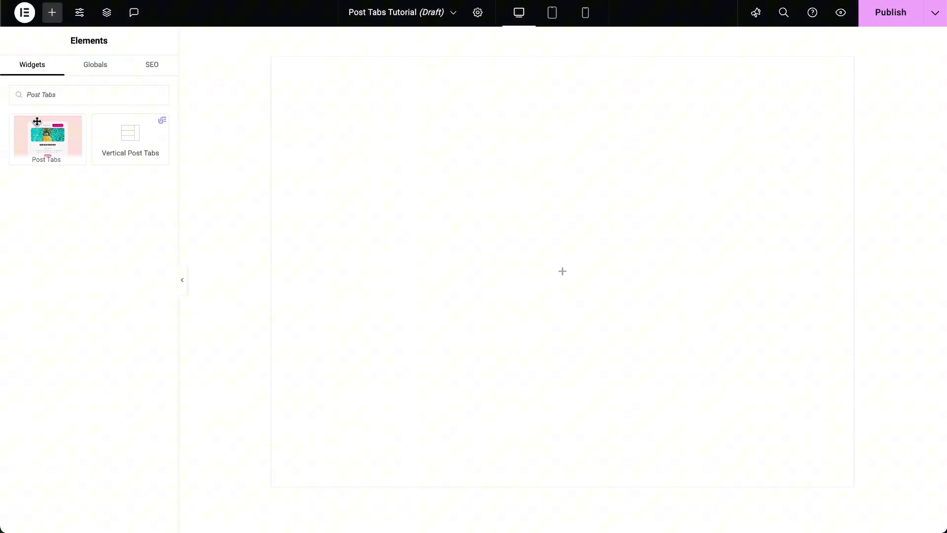
- Drag the Post Tabs widget onto the empty Post Tabs Tutorial page
drag(38, 130, 491, 265)
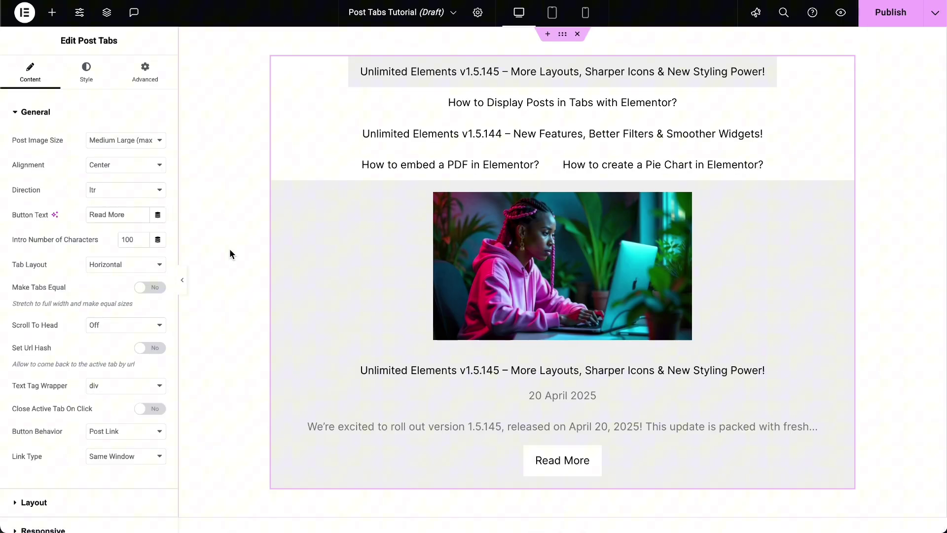
scroll(77, 197, down, 5)
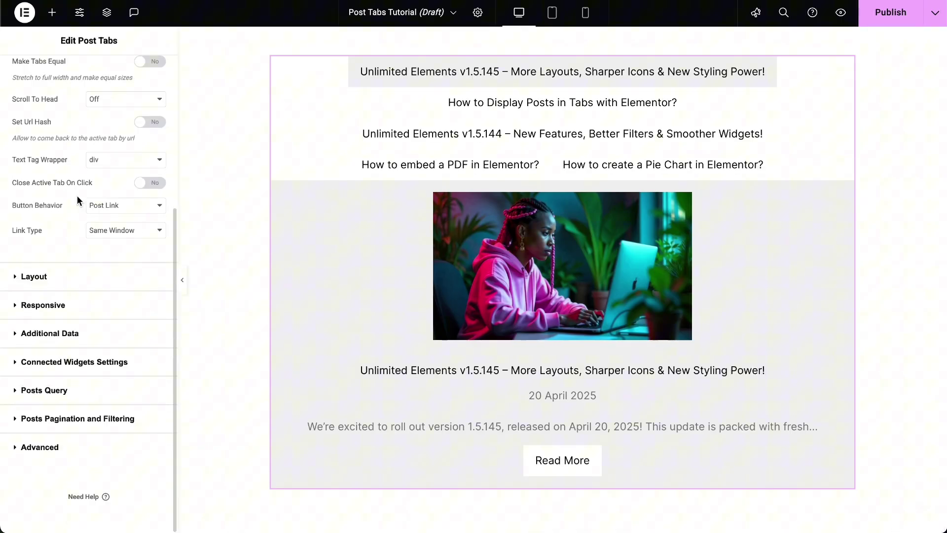
- Set the query post type to Post and include the SUZUKI JIMNY and SUZUKI VITARA terms
click(49, 390)
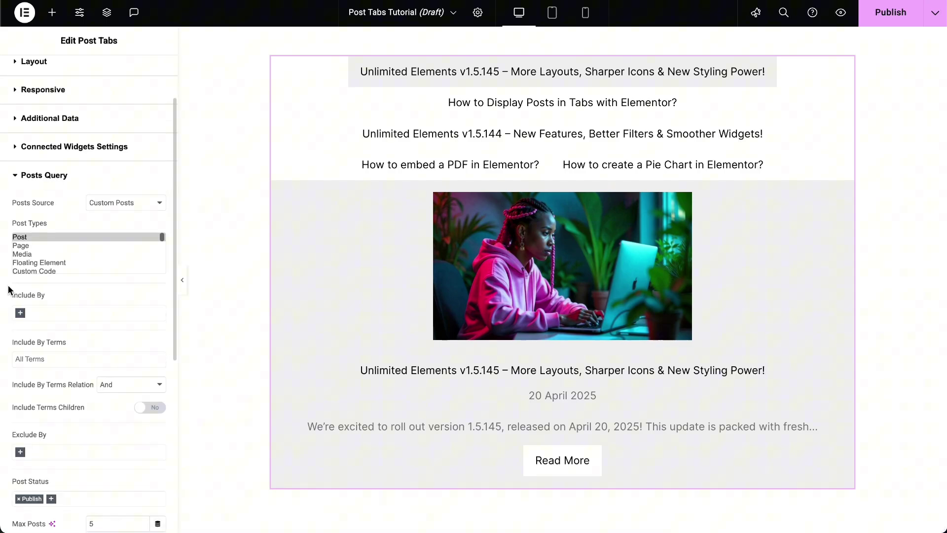
scroll(8, 286, down, 2)
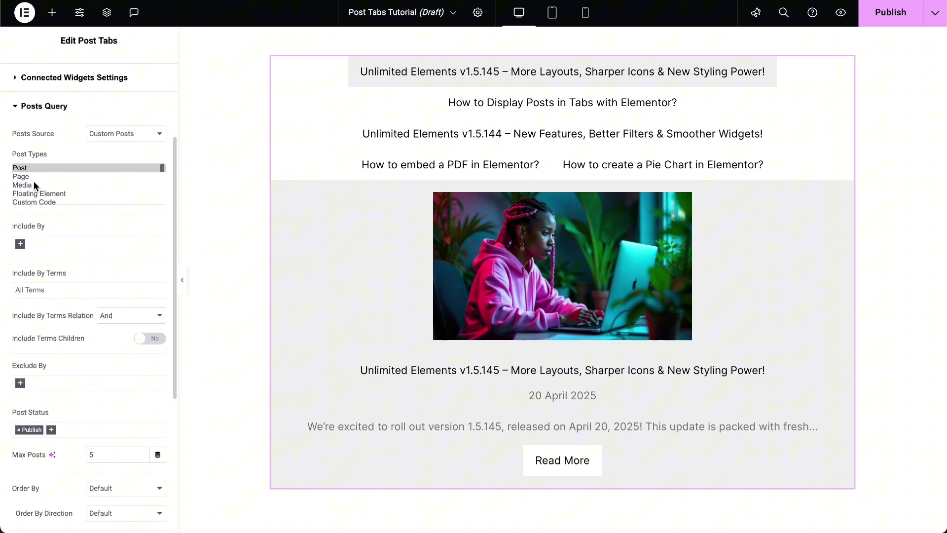
scroll(25, 193, down, 3)
scroll(22, 192, up, 3)
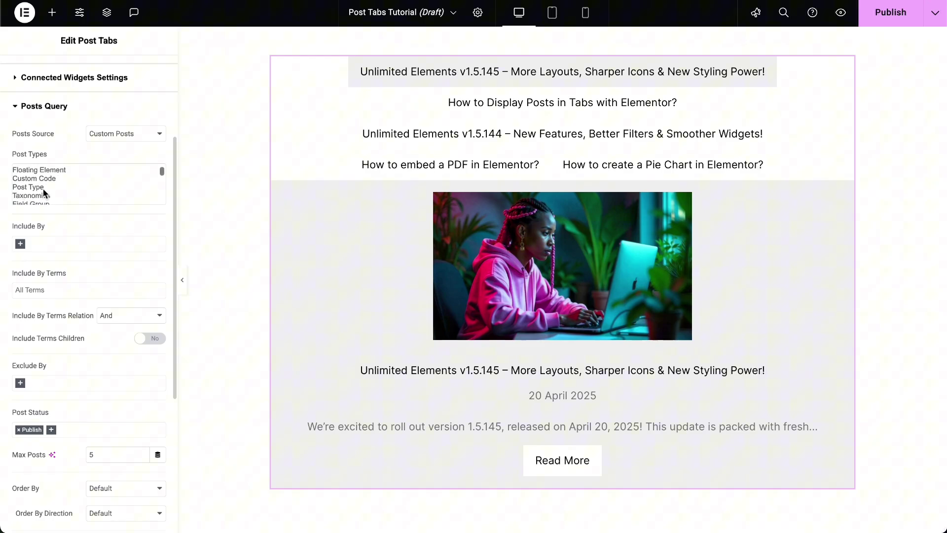
click(20, 136)
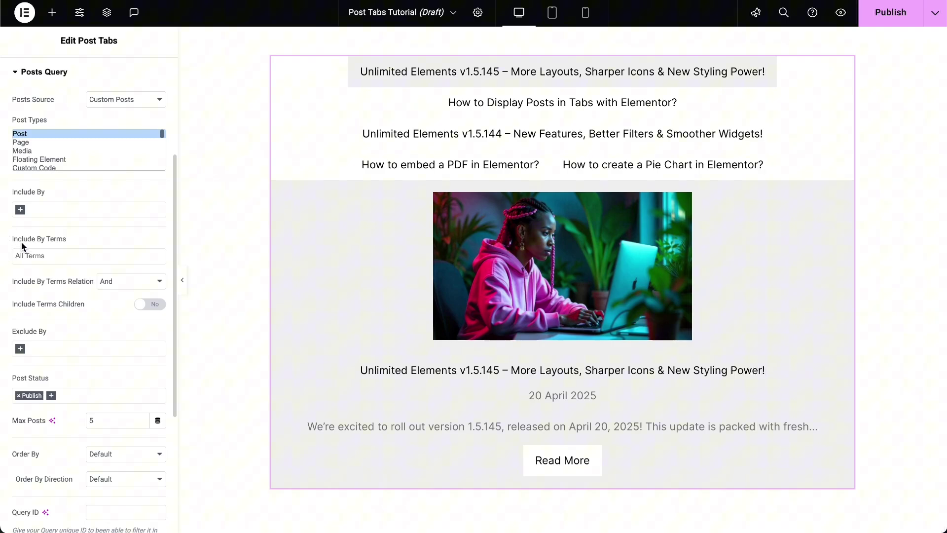
click(74, 254)
text(jimny)
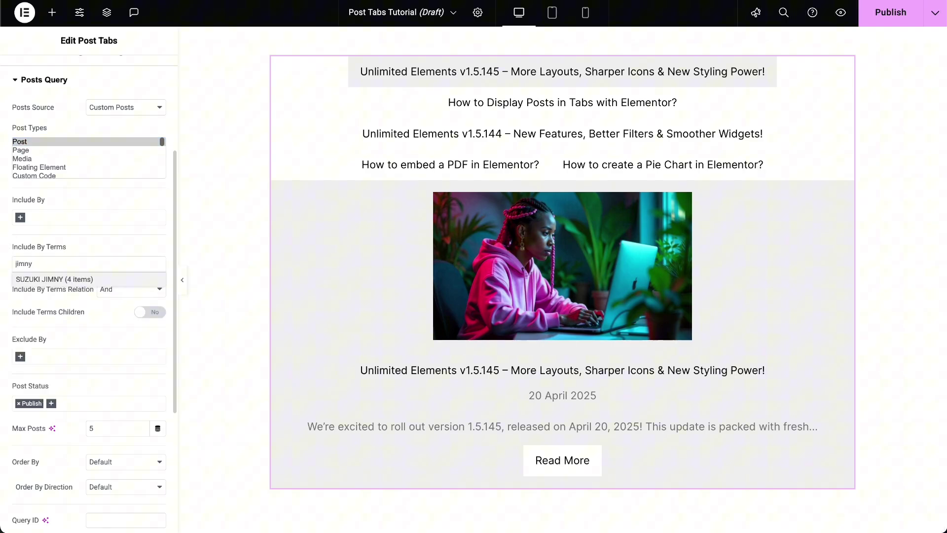
click(64, 279)
text(vitara)
click(64, 290)
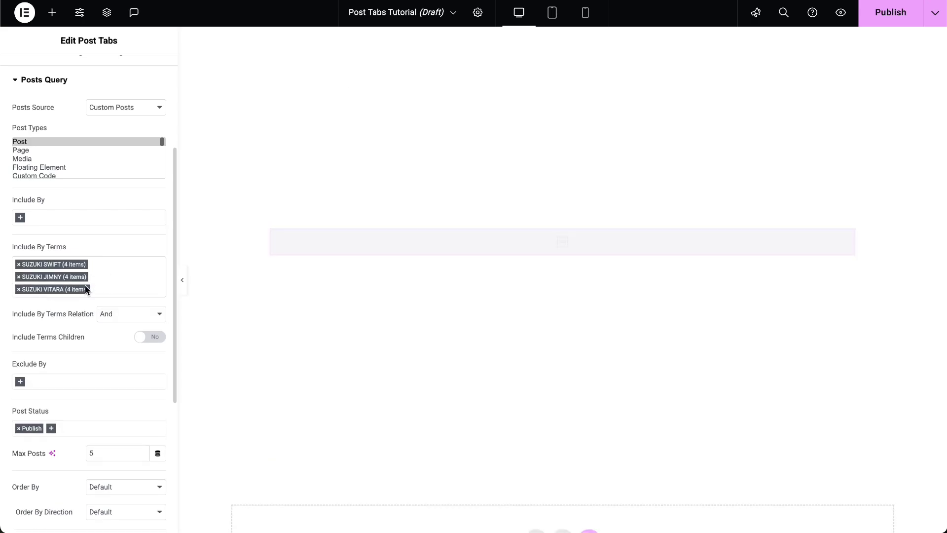
- Set term relation to Or, Max Posts to 3, and order direction Ascending
click(124, 319)
click(119, 328)
scroll(97, 335, down, 3)
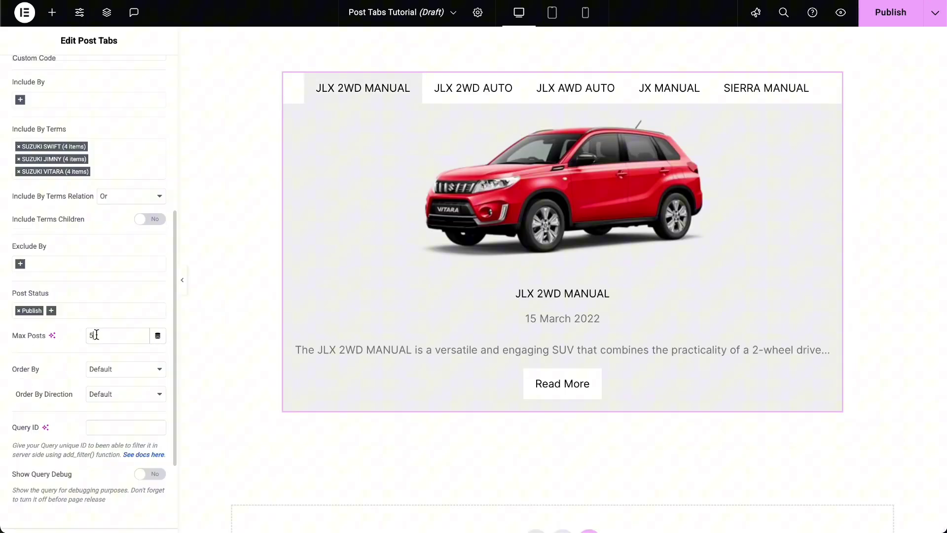
text(3)
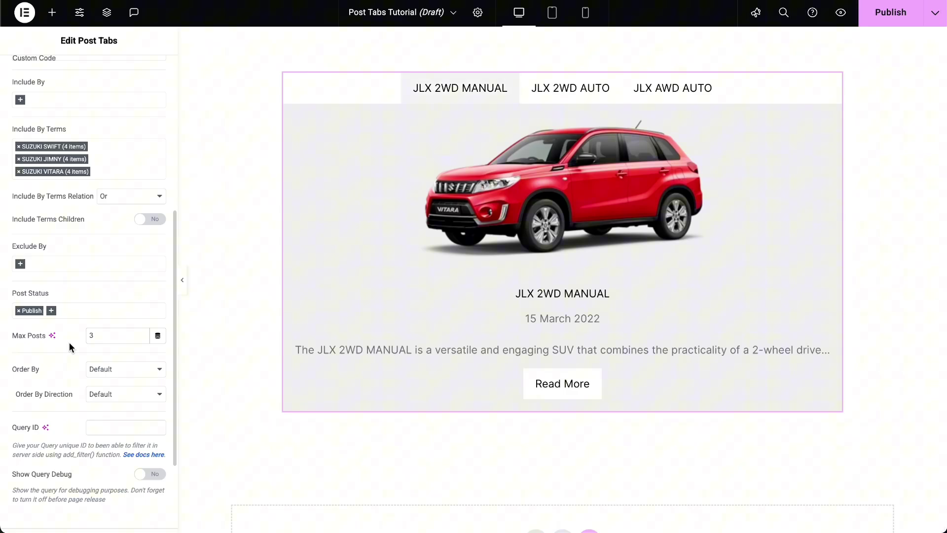
scroll(70, 343, down, 2)
click(148, 273)
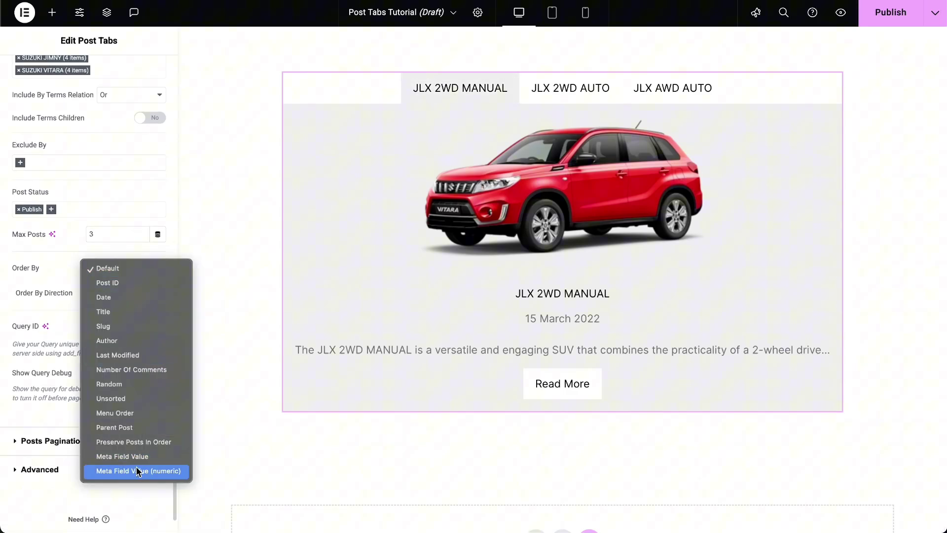
click(86, 269)
click(106, 293)
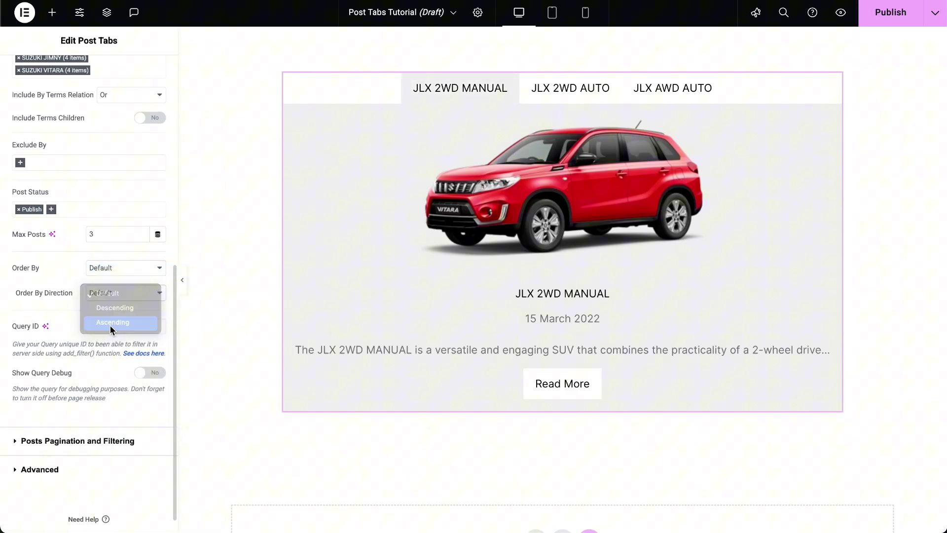
click(109, 322)
scroll(80, 290, up, 10)
- In General, use full-size post images, left-aligned content and left-to-right text direction
click(47, 115)
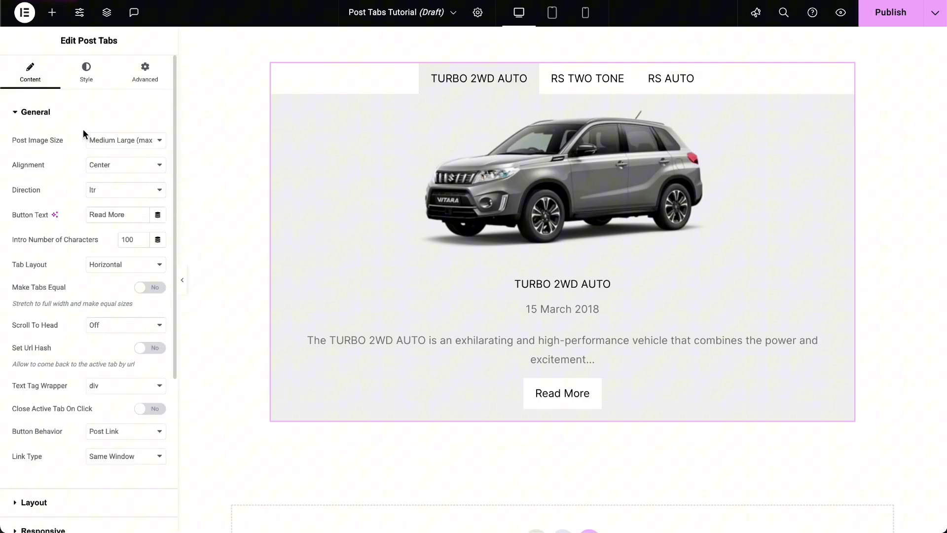
click(134, 141)
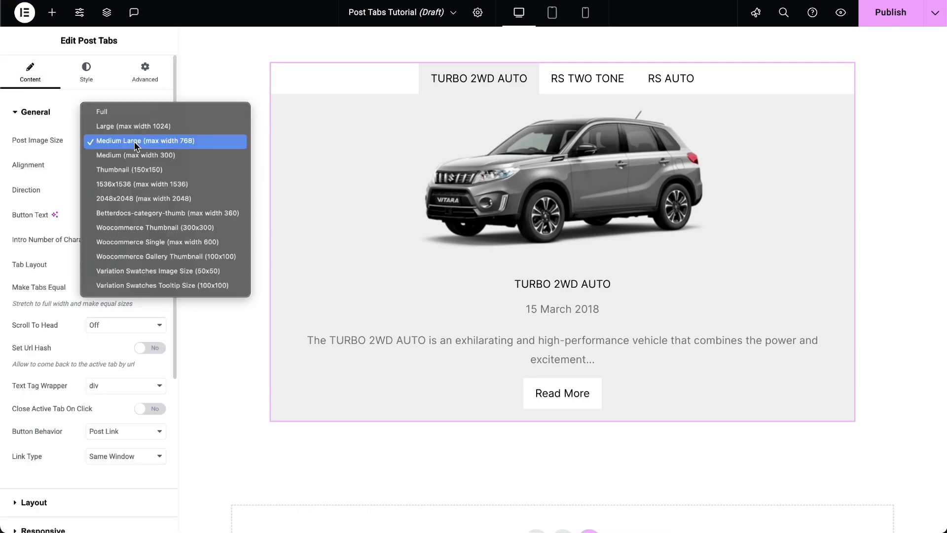
click(116, 113)
click(116, 164)
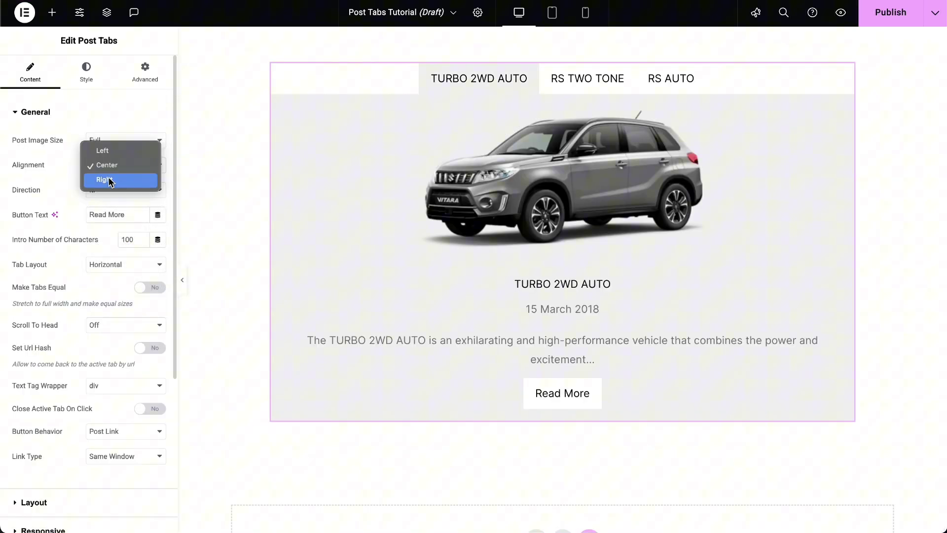
click(104, 151)
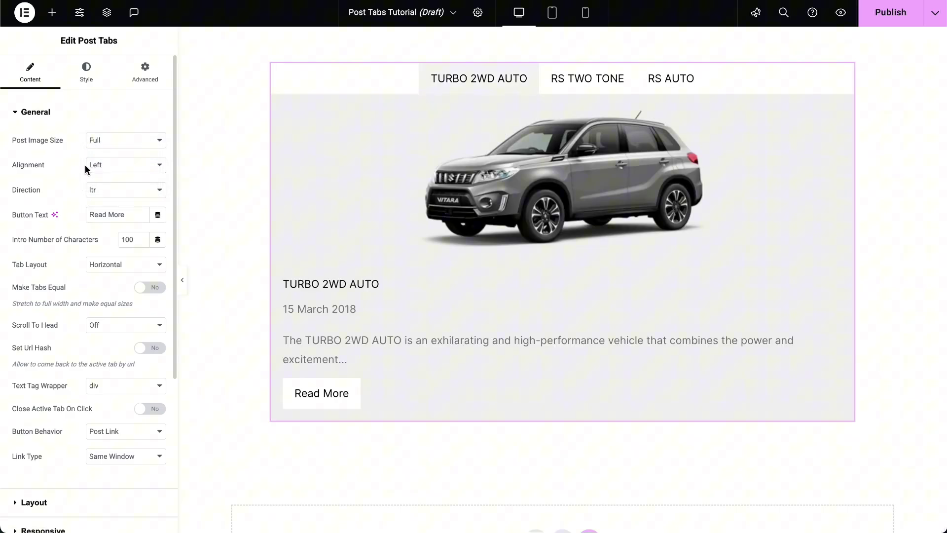
click(117, 194)
click(98, 192)
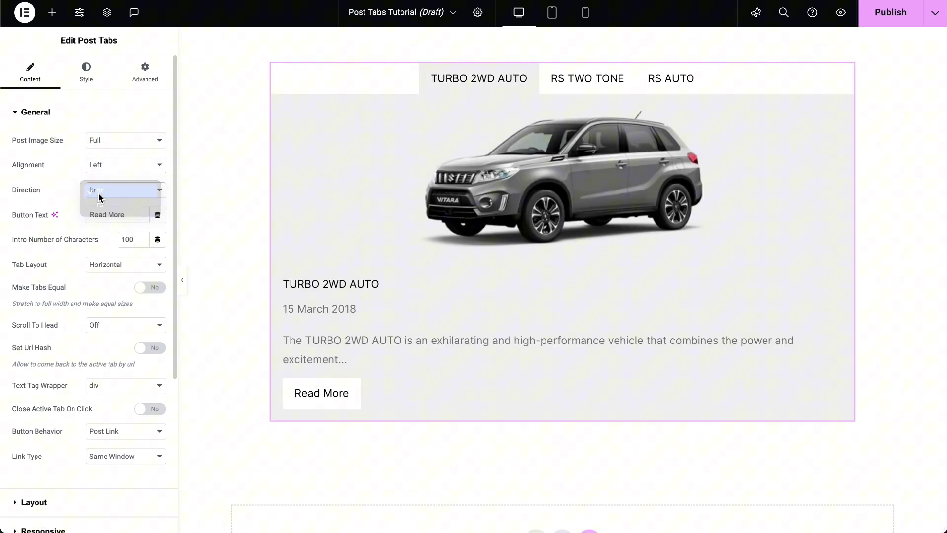
click(146, 198)
click(98, 213)
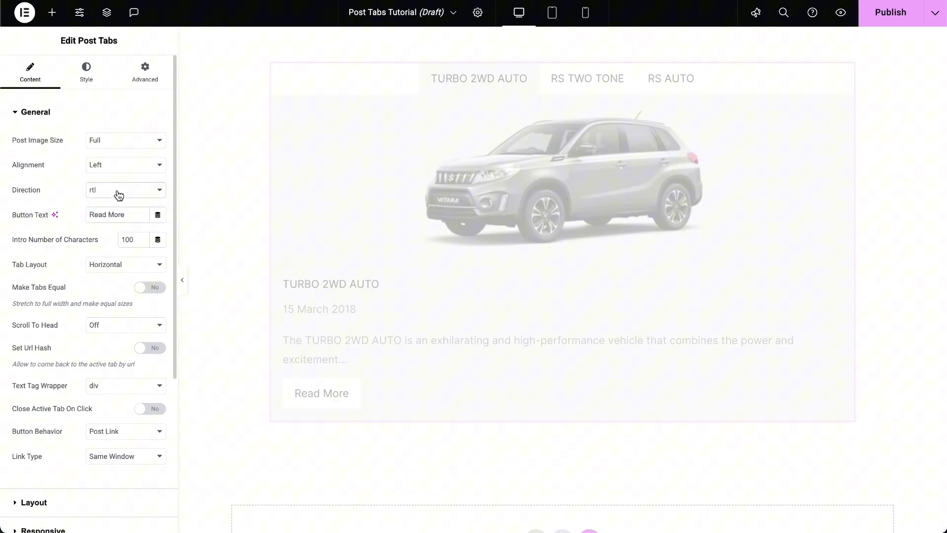
key(ctrl+z)
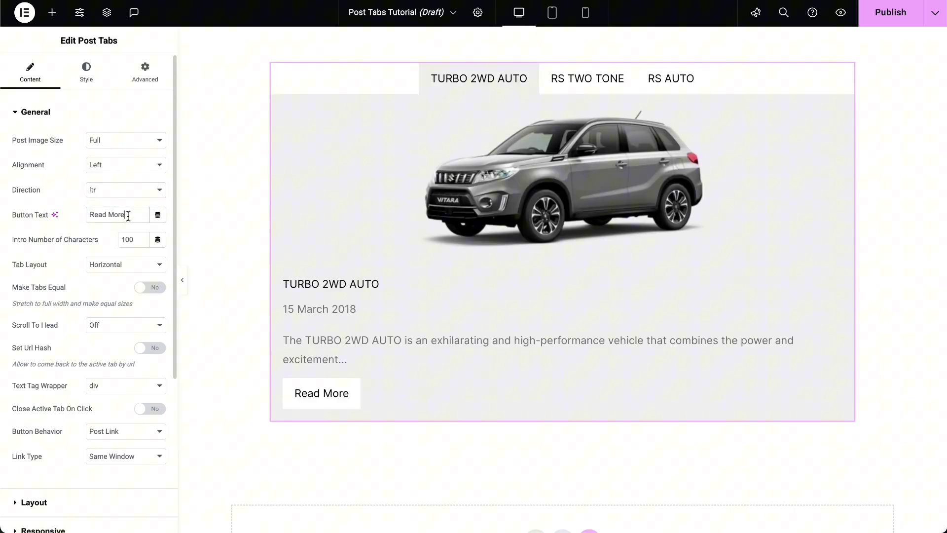
drag(128, 216, 84, 219)
key(Tab)
- Set Tab Layout to Horizontal and turn Make Tabs Equal on
click(120, 269)
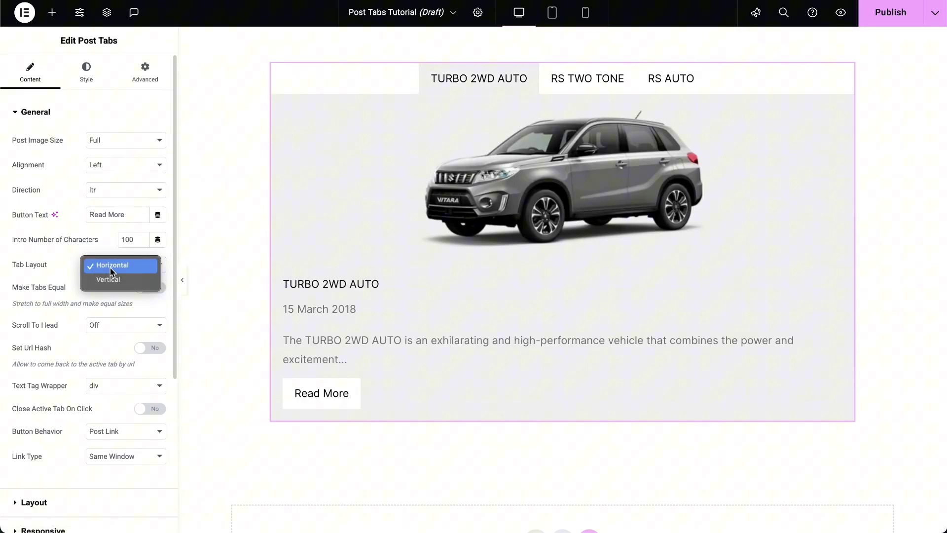
click(112, 271)
click(111, 266)
click(110, 279)
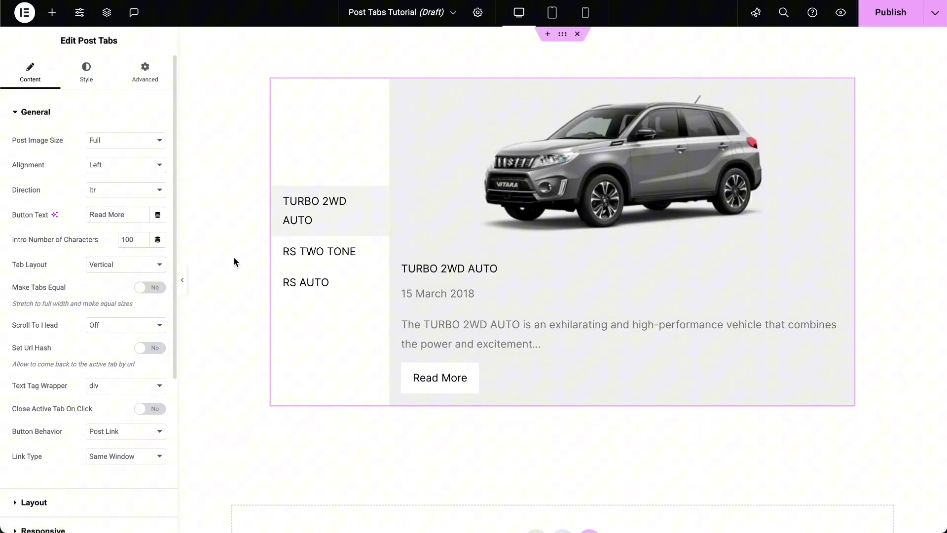
click(104, 267)
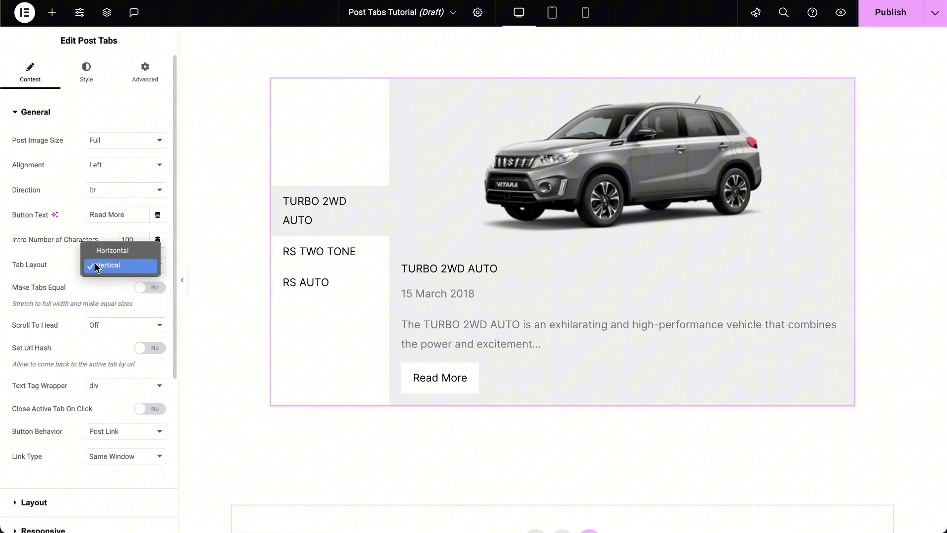
click(112, 250)
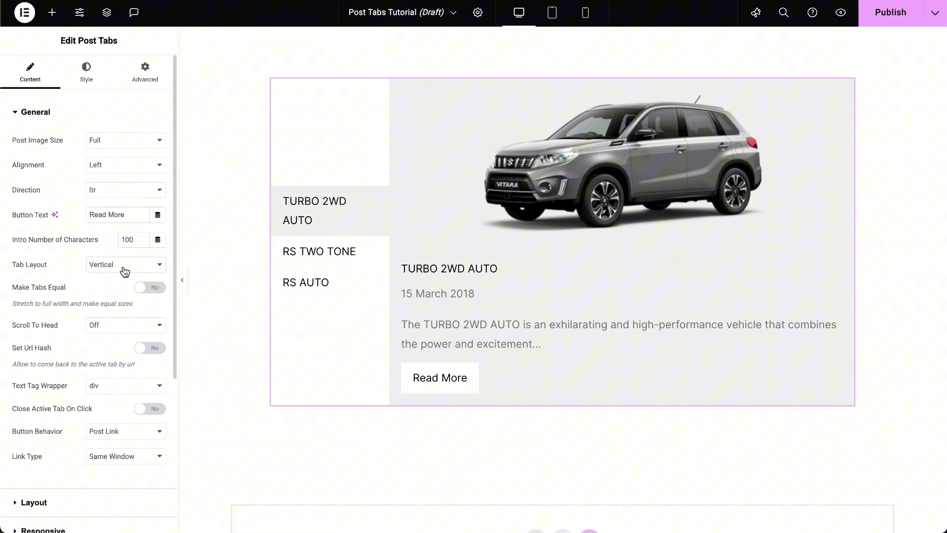
click(150, 289)
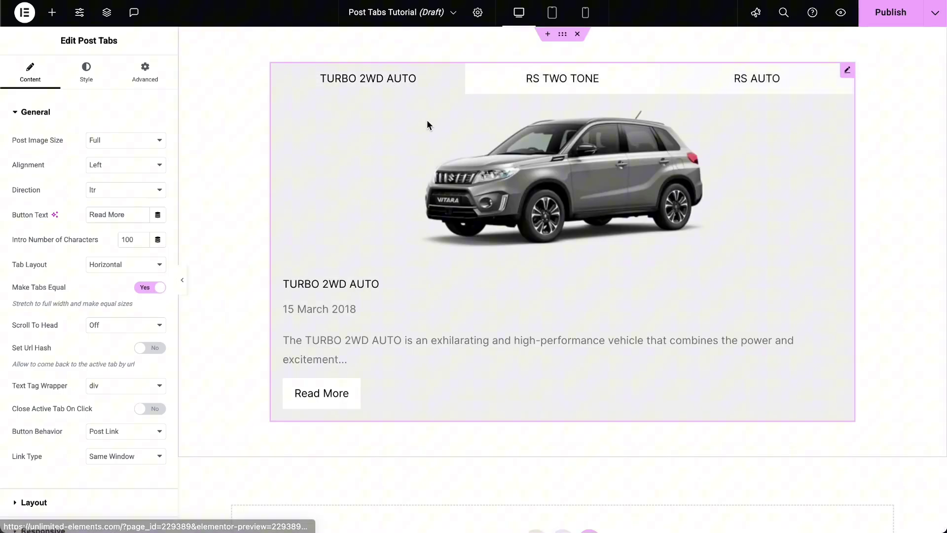
- Turn Make Tabs Equal off, leaving Scroll To Head, Url Hash and Close Active Tab off with a div wrapper
click(150, 287)
scroll(42, 284, down, 1)
click(111, 286)
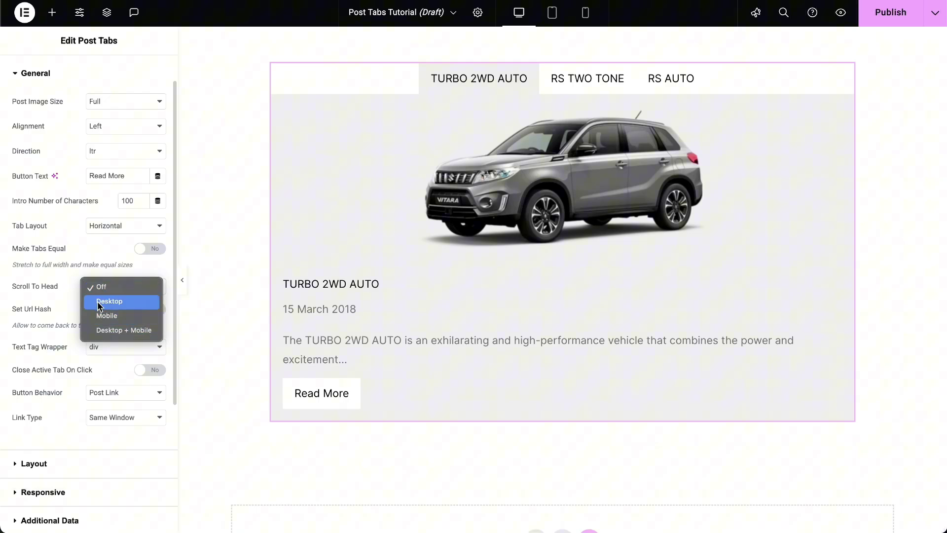
click(99, 288)
click(150, 310)
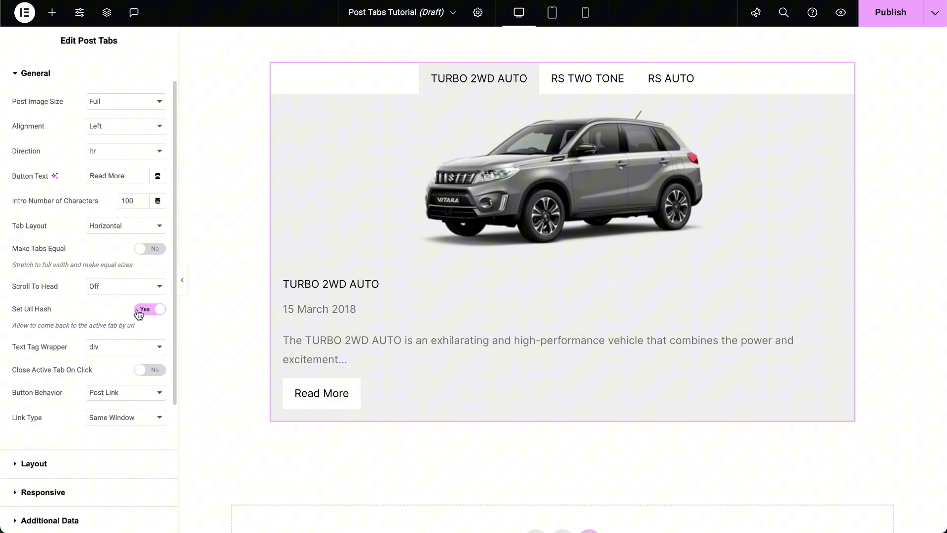
click(148, 310)
scroll(93, 301, down, 1)
click(95, 299)
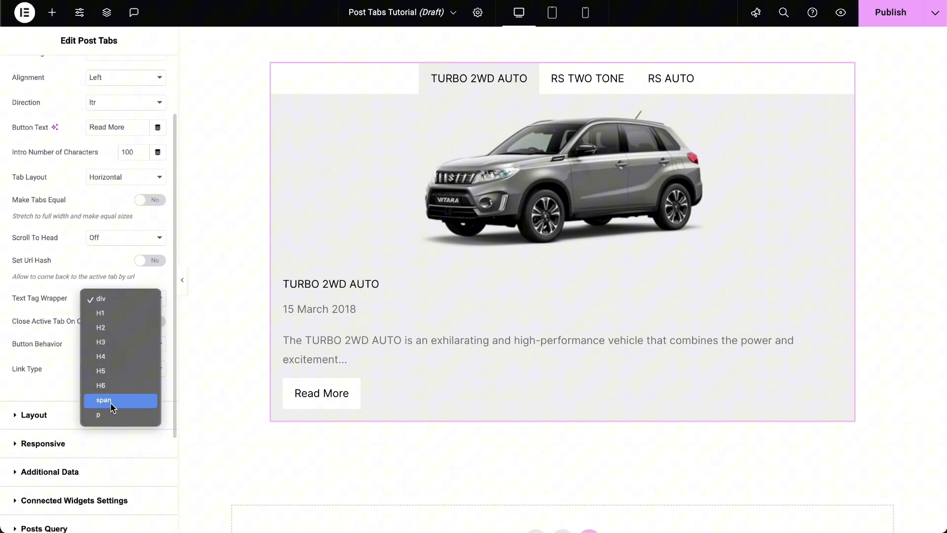
click(100, 298)
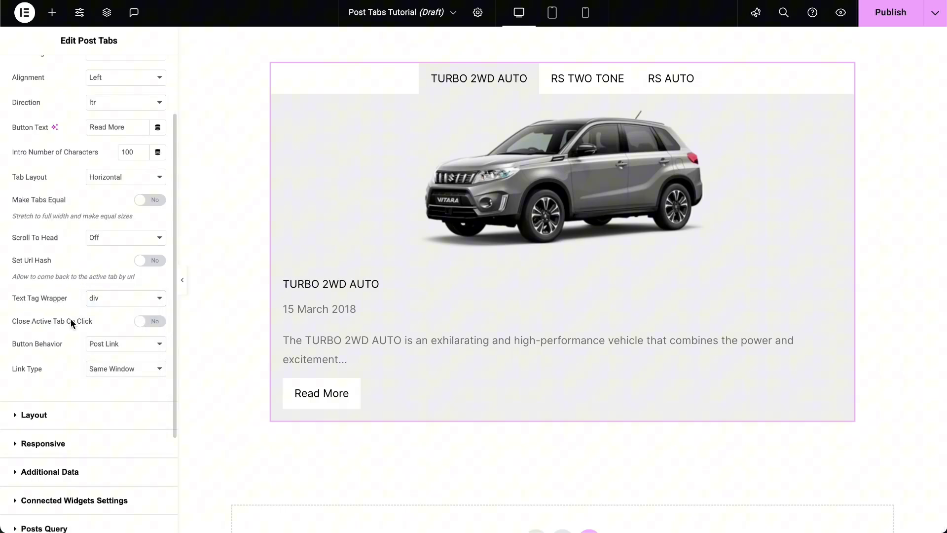
click(147, 322)
click(142, 321)
- Keep the button linking to the post and set Link Type to New Window
click(102, 344)
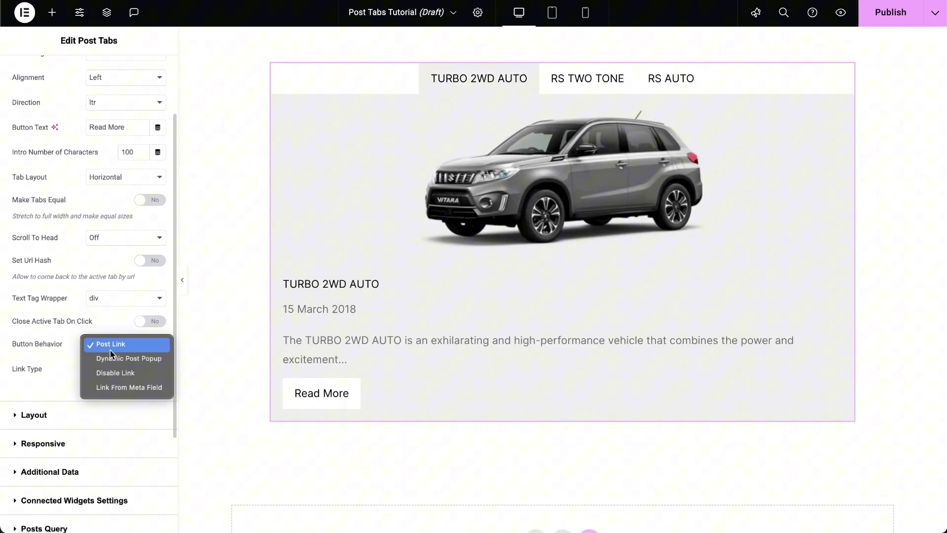
click(108, 344)
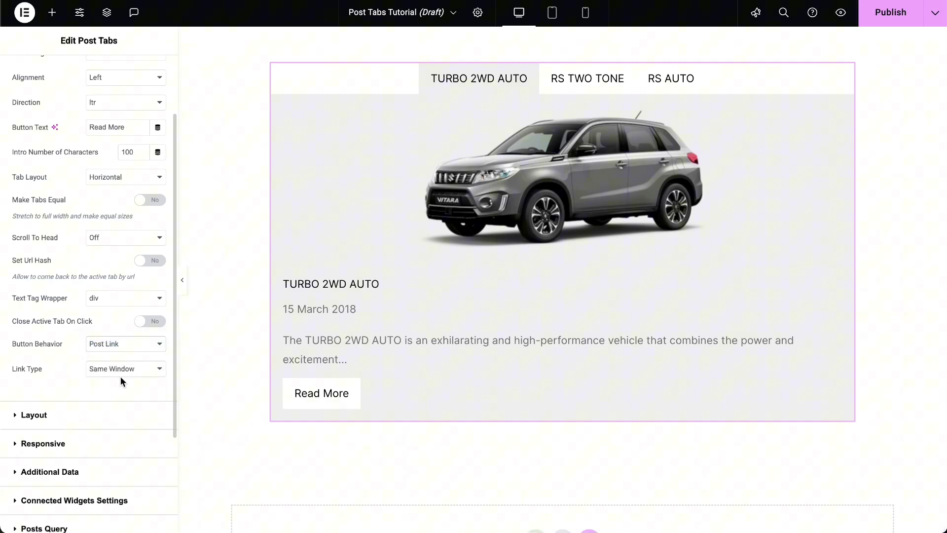
click(120, 374)
click(102, 373)
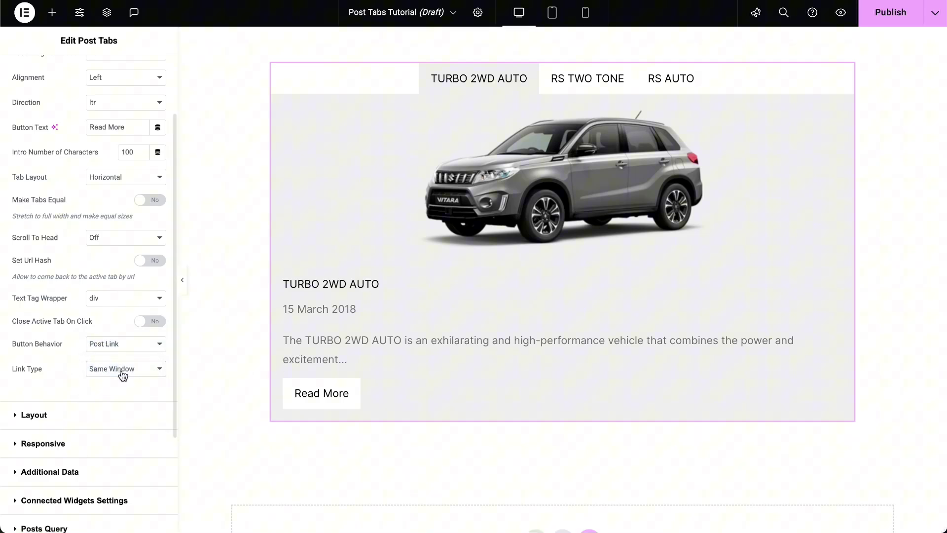
click(120, 370)
click(103, 384)
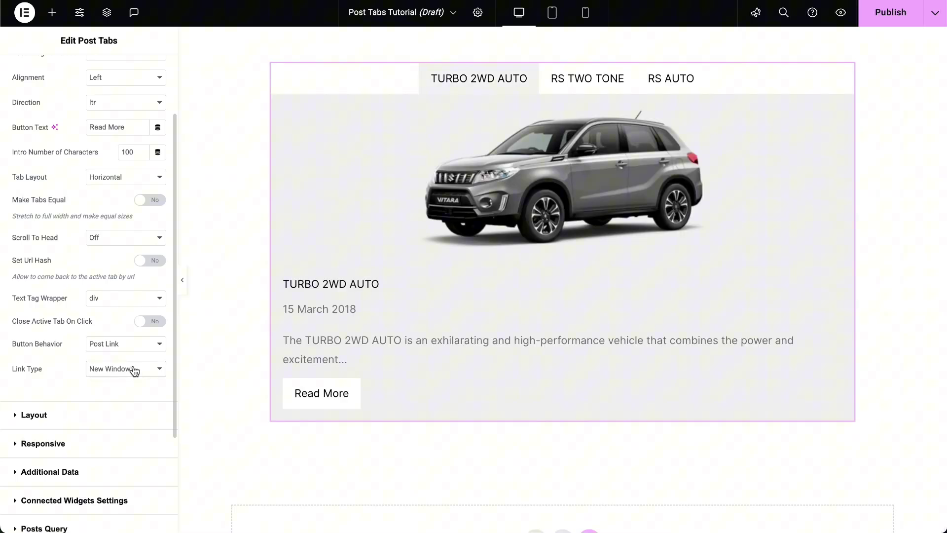
- In Layout, keep the post image shown, set Image Layout to On Side, and hide the post date
click(33, 414)
click(149, 167)
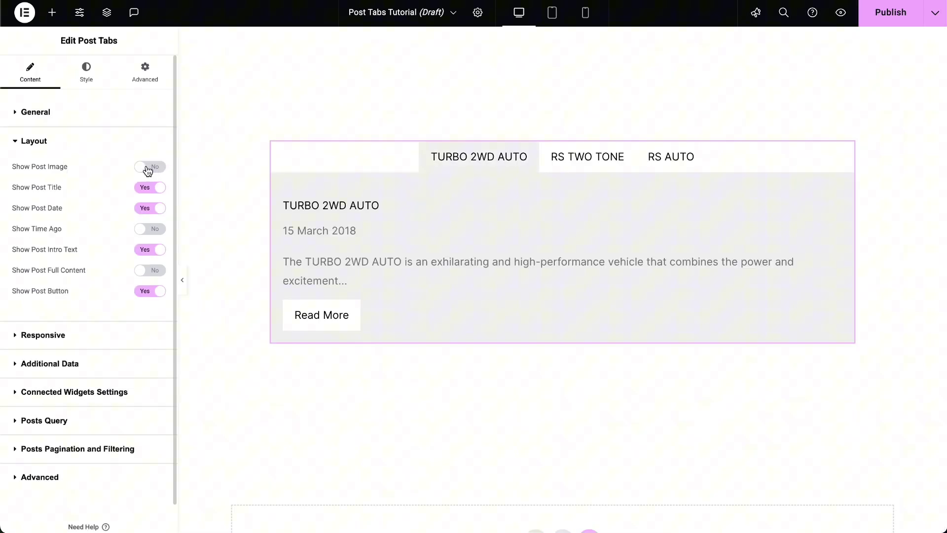
click(150, 168)
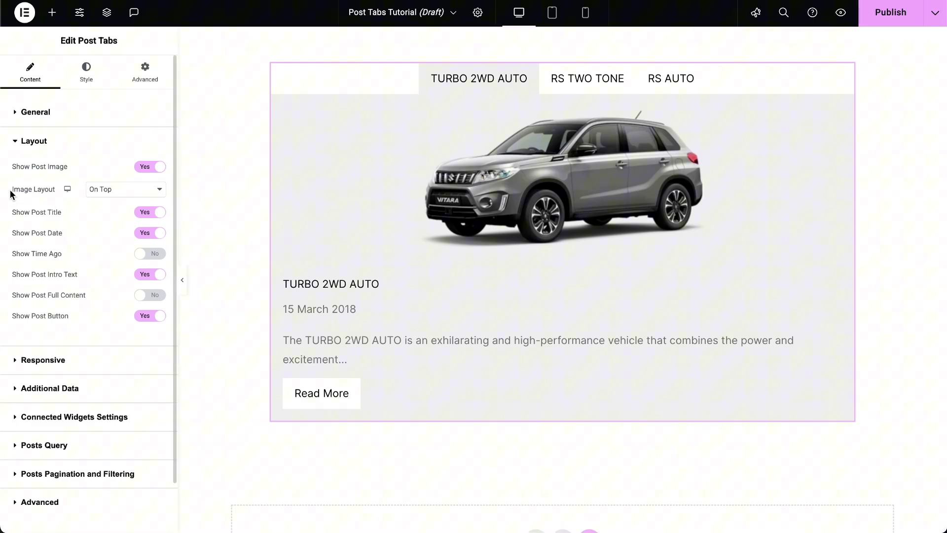
click(105, 190)
click(105, 189)
click(118, 190)
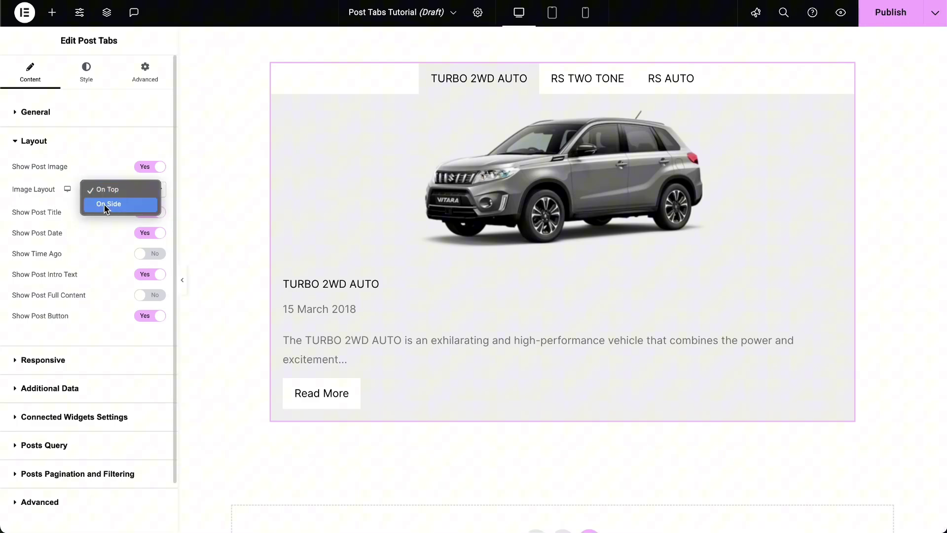
click(106, 205)
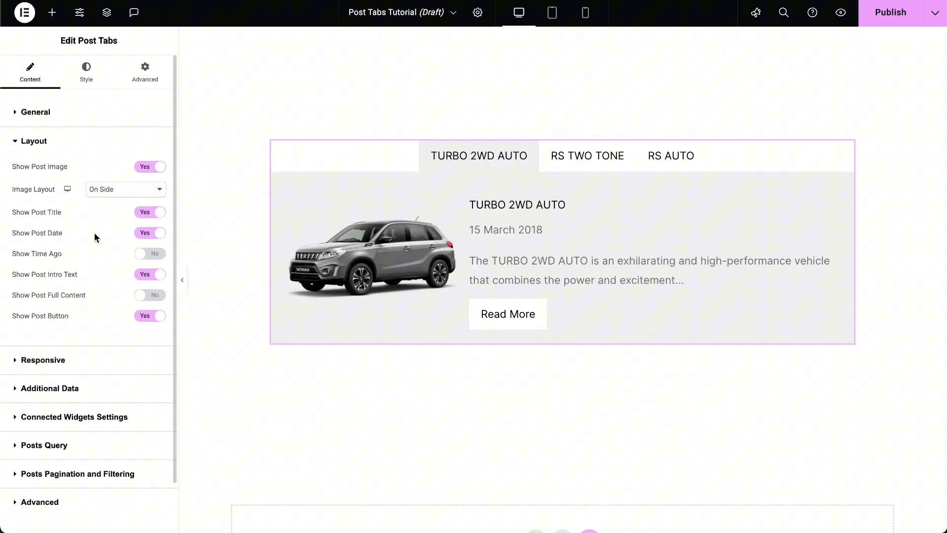
click(153, 236)
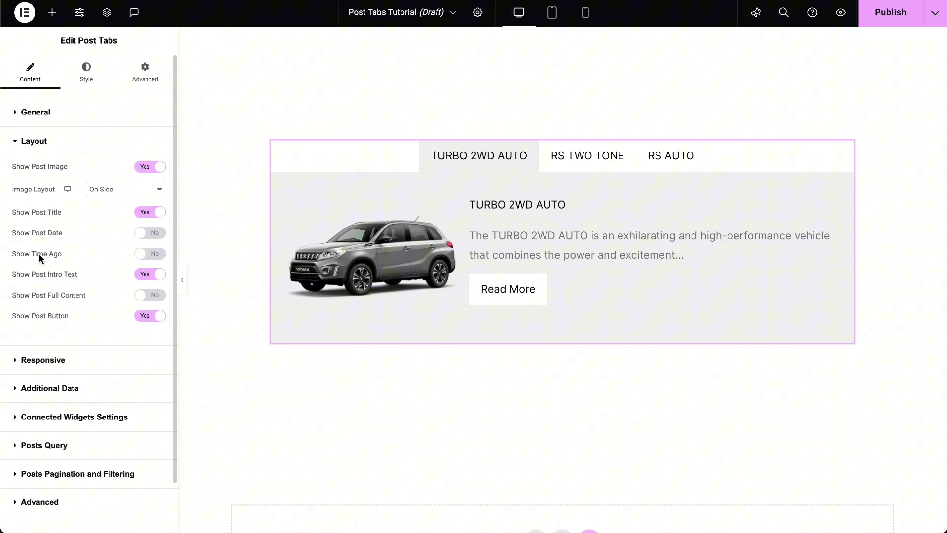
- Enable the 768 px Responsive Breakpoint and check the accordion at tablet width
click(74, 360)
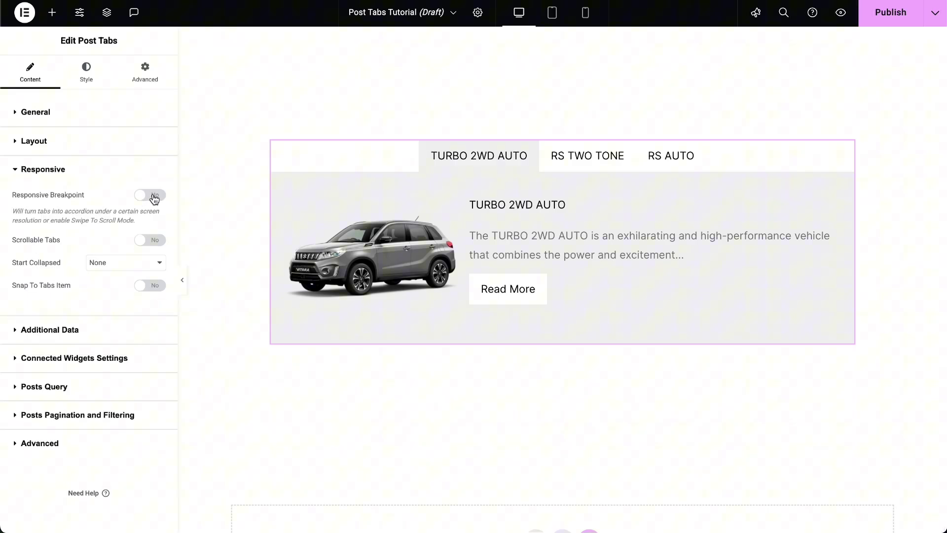
click(155, 196)
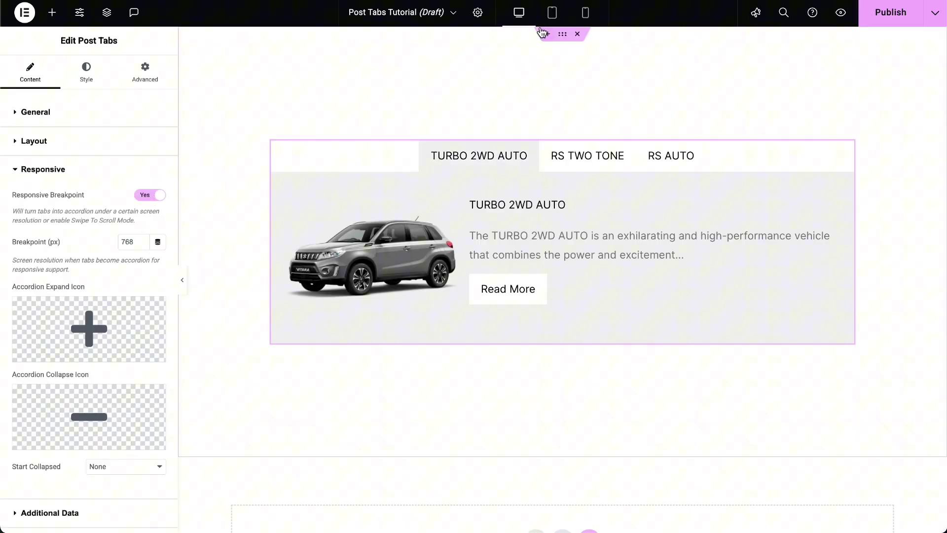
click(552, 12)
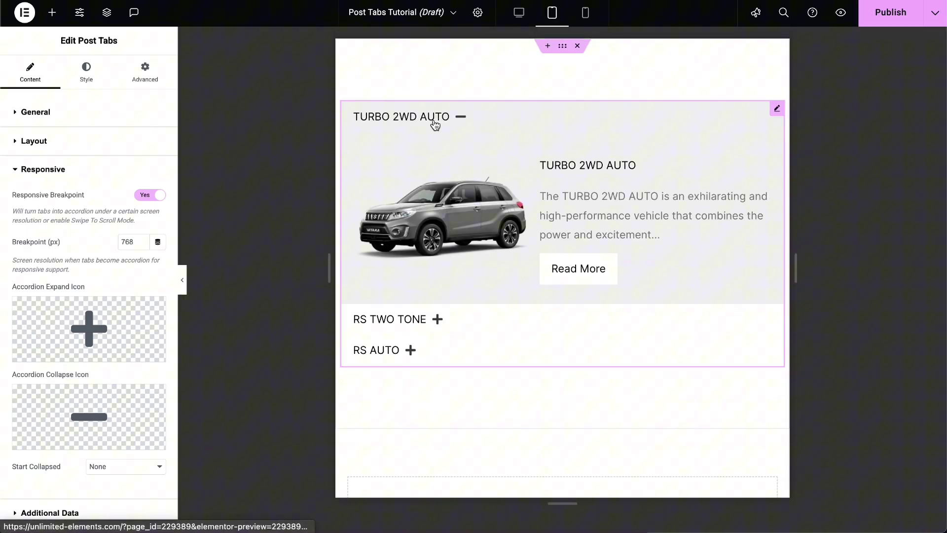
click(402, 320)
key(super+shift+m)
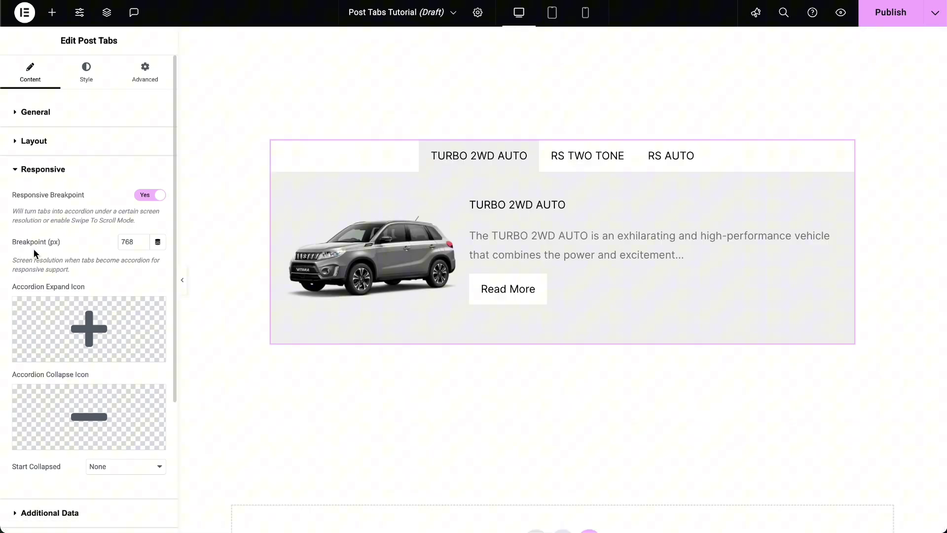
drag(134, 241, 92, 247)
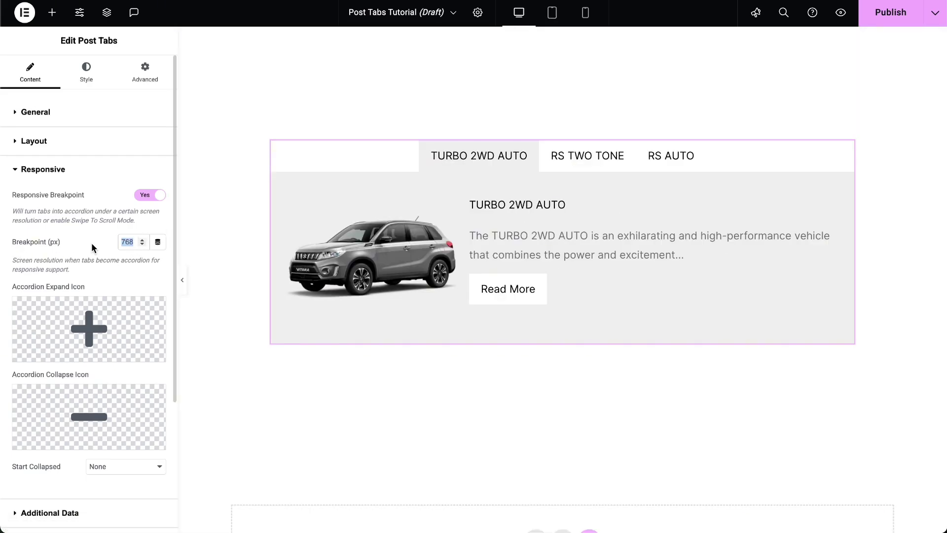
click(552, 12)
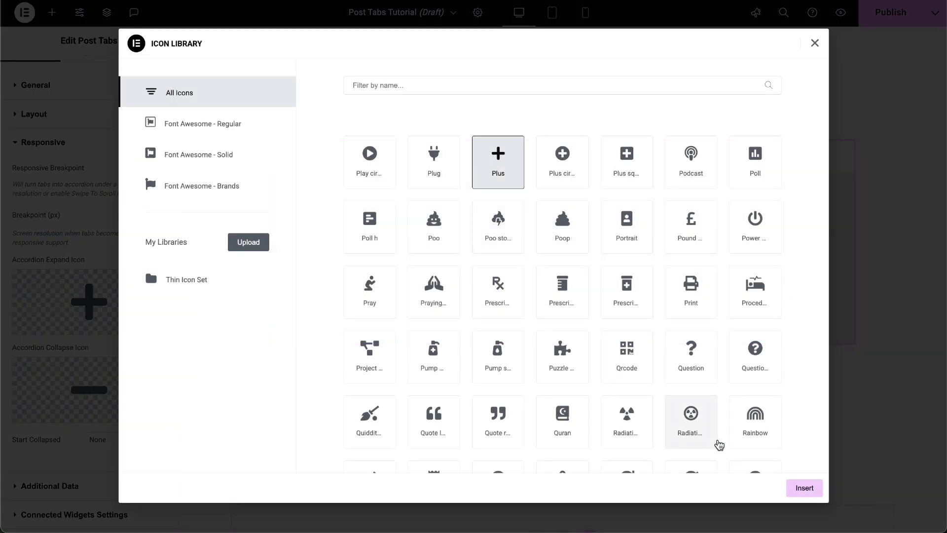
- Set the accordion icons to Plus for expanding and Minus for collapsing
click(803, 488)
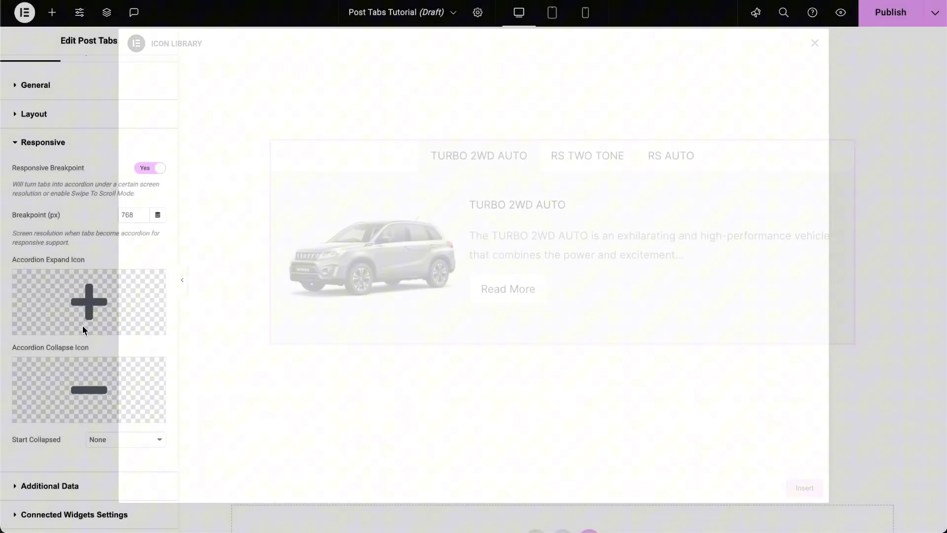
click(45, 381)
click(804, 489)
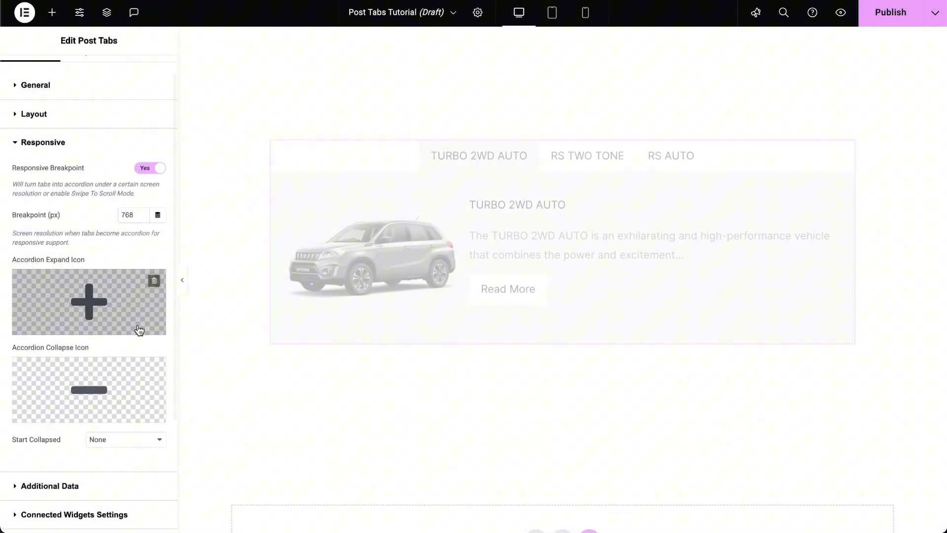
scroll(64, 344, down, 3)
- Show custom meta sale_price labelled 'Price: $' with a circle icon, hidden when empty
click(42, 332)
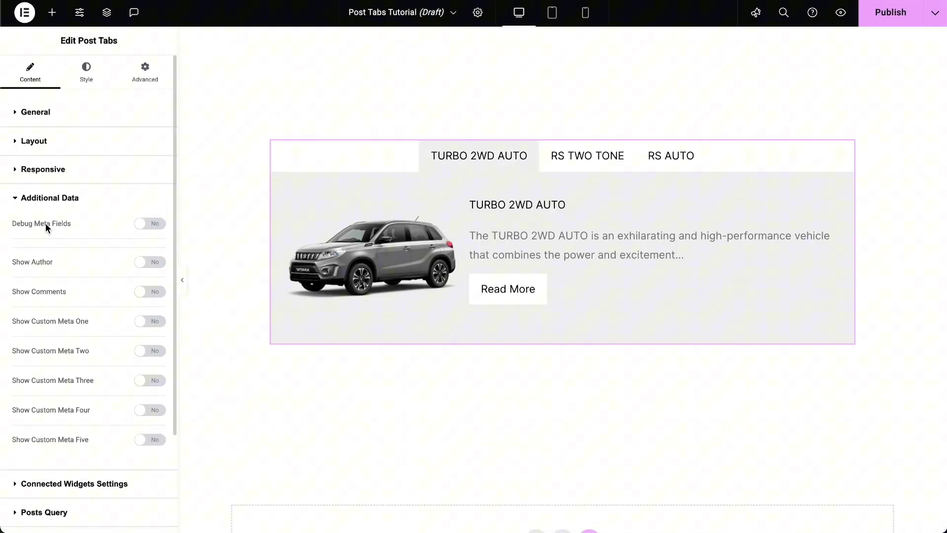
scroll(45, 223, down, 1)
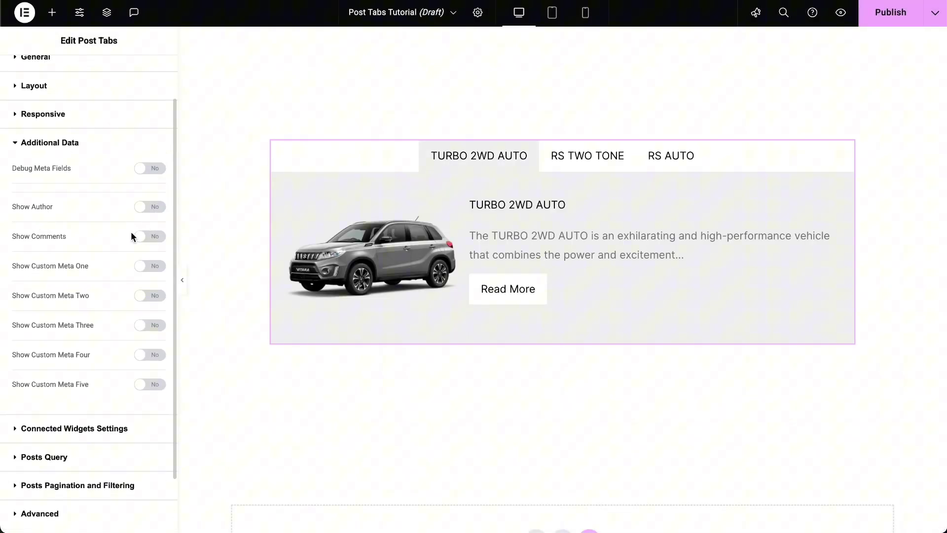
click(144, 237)
click(148, 236)
click(155, 269)
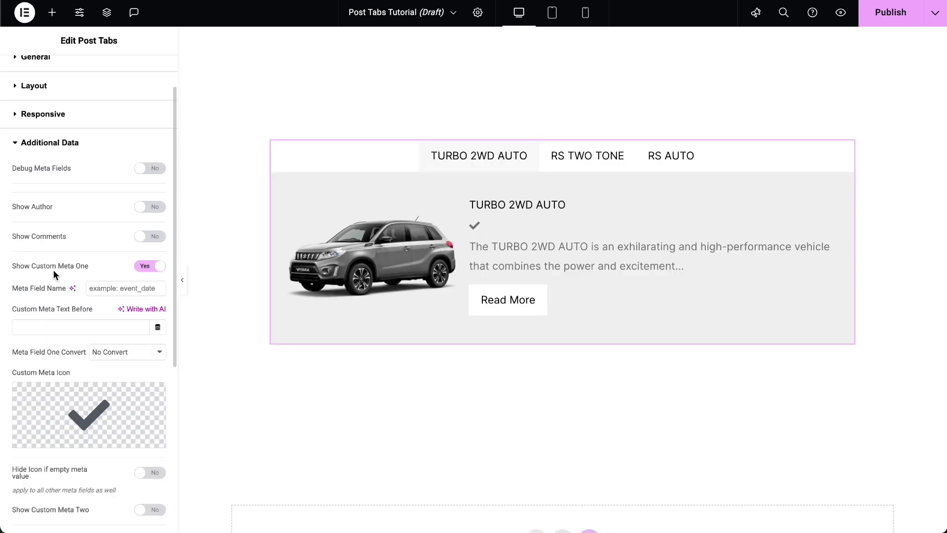
click(98, 289)
text(sale_price)
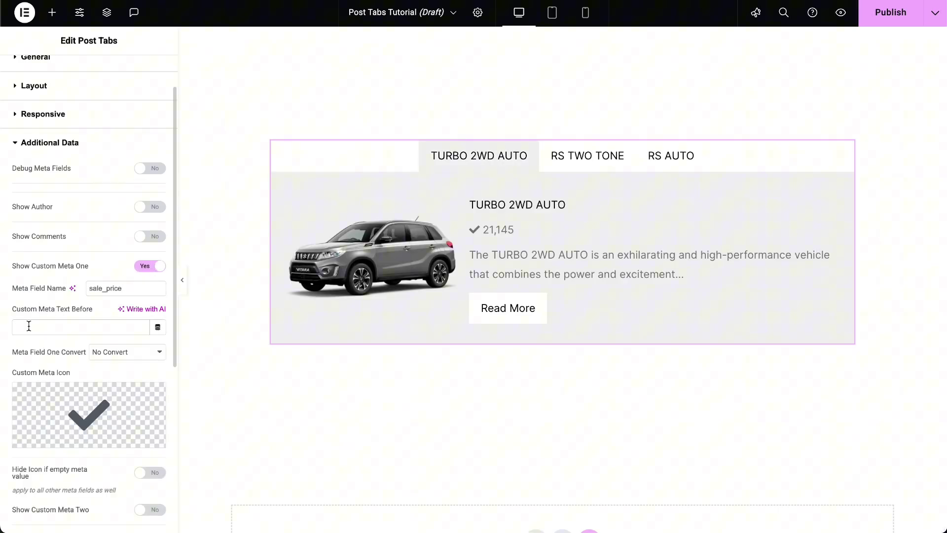
click(29, 326)
text(Price: $)
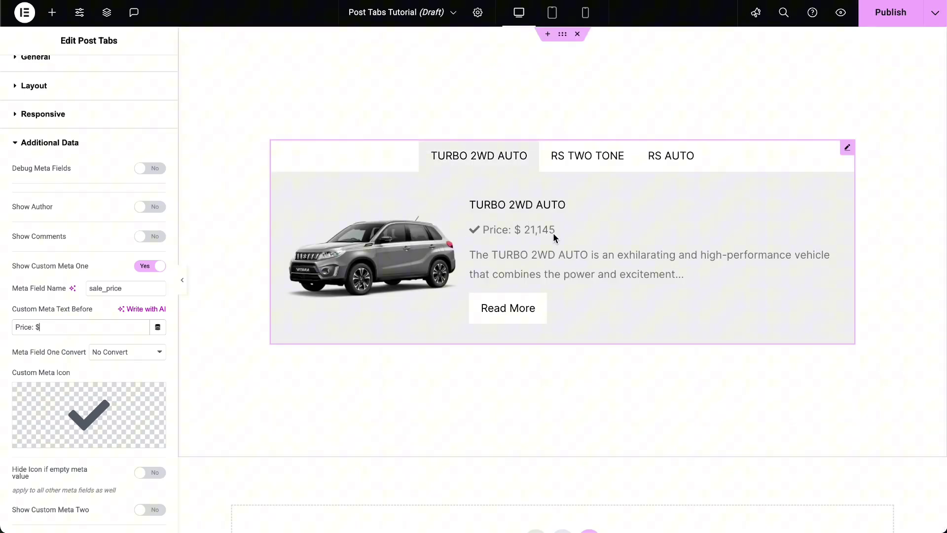
scroll(154, 345, down, 2)
click(48, 388)
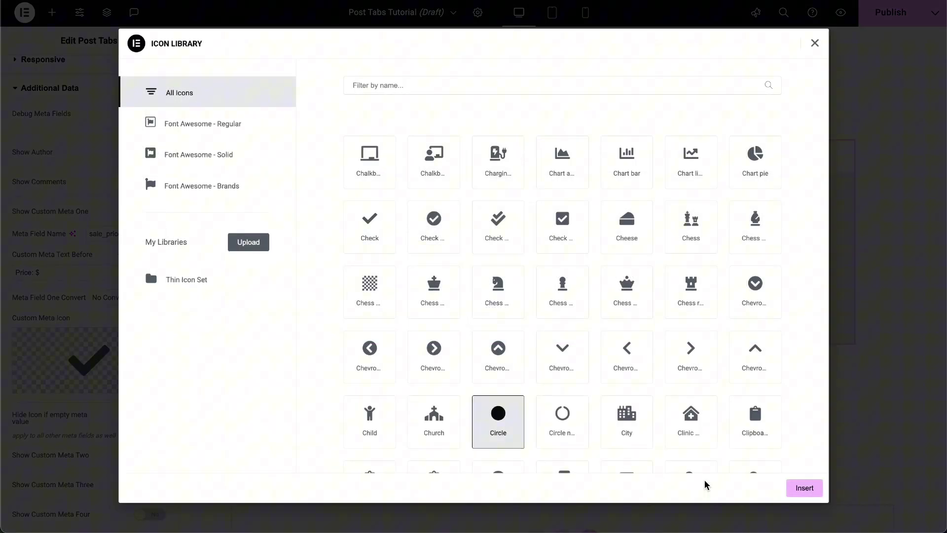
click(804, 487)
scroll(82, 362, down, 1)
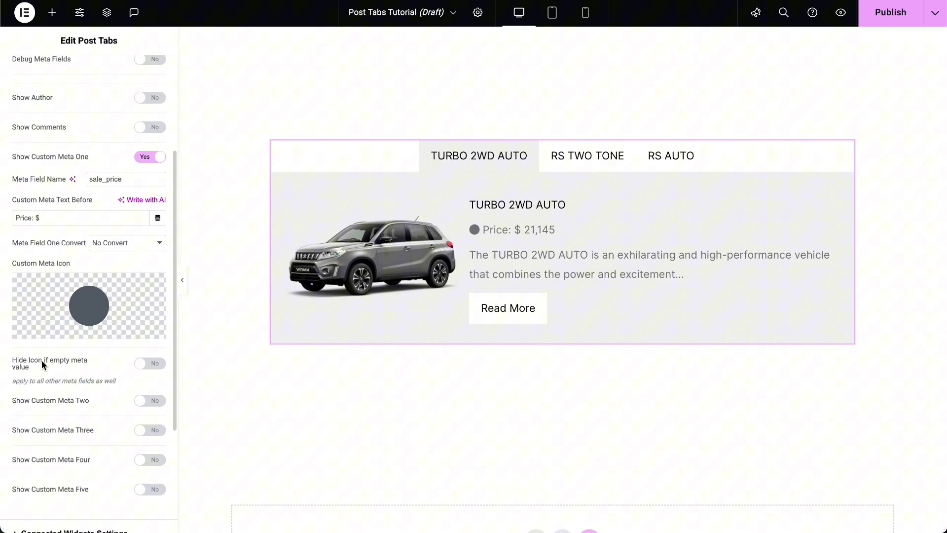
click(146, 367)
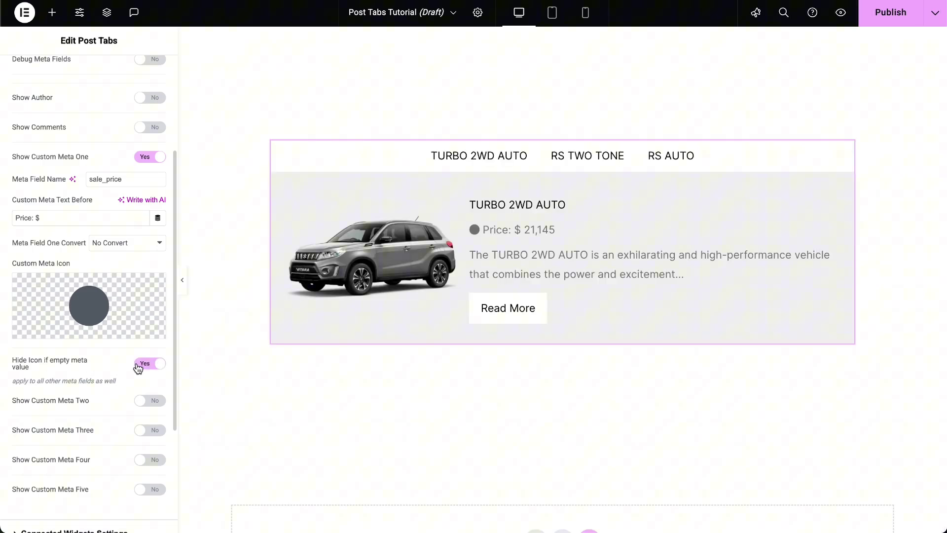
scroll(122, 365, down, 2)
- Add a second meta line from horse_power labelled 'Horse power:' with a circle icon
click(150, 286)
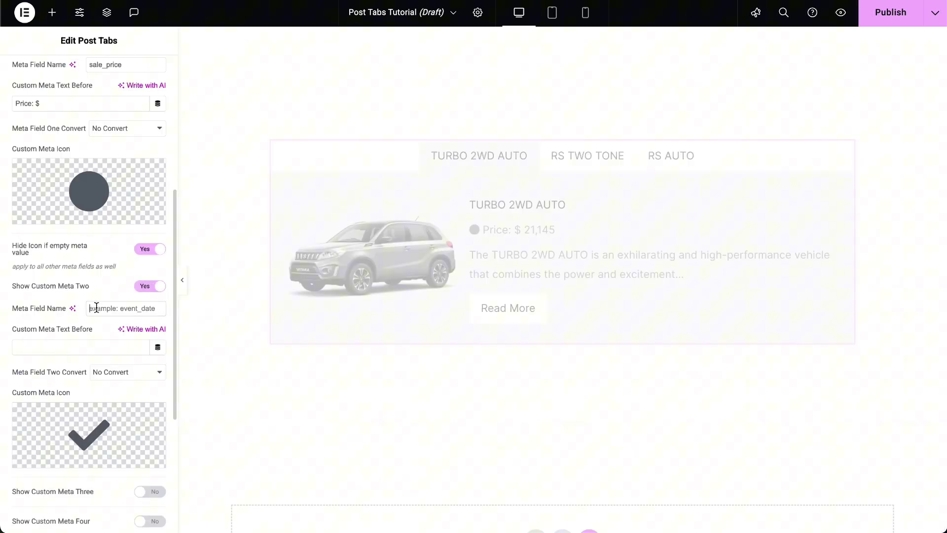
click(79, 350)
text(Horse power:)
click(89, 434)
click(805, 487)
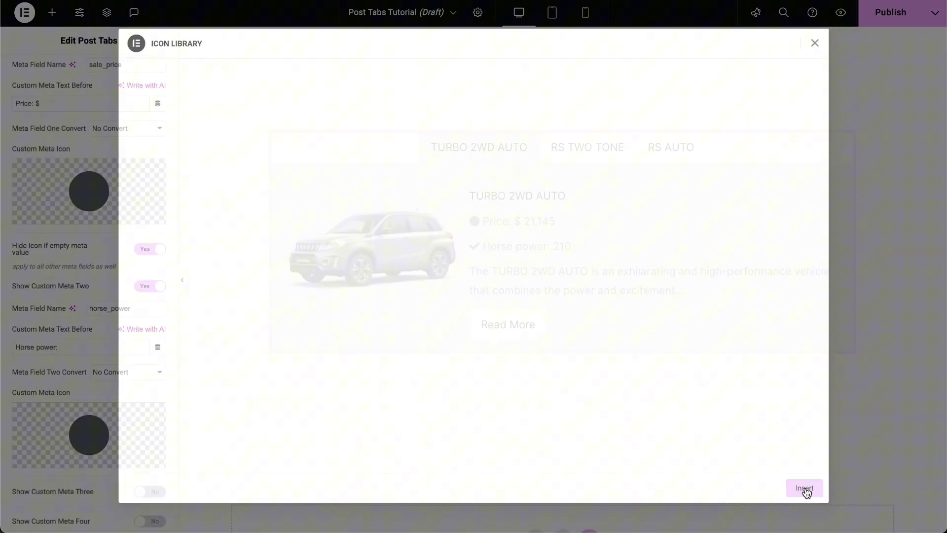
scroll(73, 368, down, 5)
- Enable remote connection with an auto-detected name and sync the widget in Sync Group 1
click(73, 363)
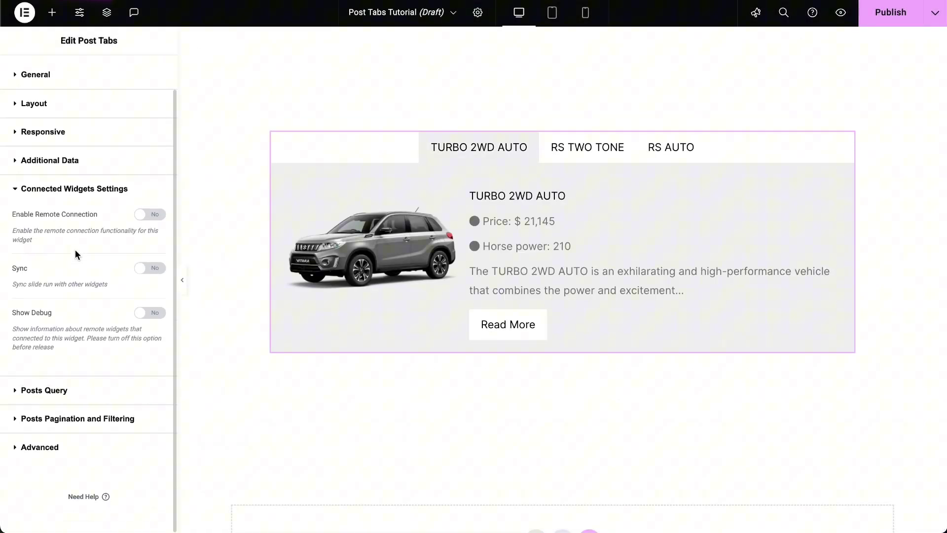
click(143, 216)
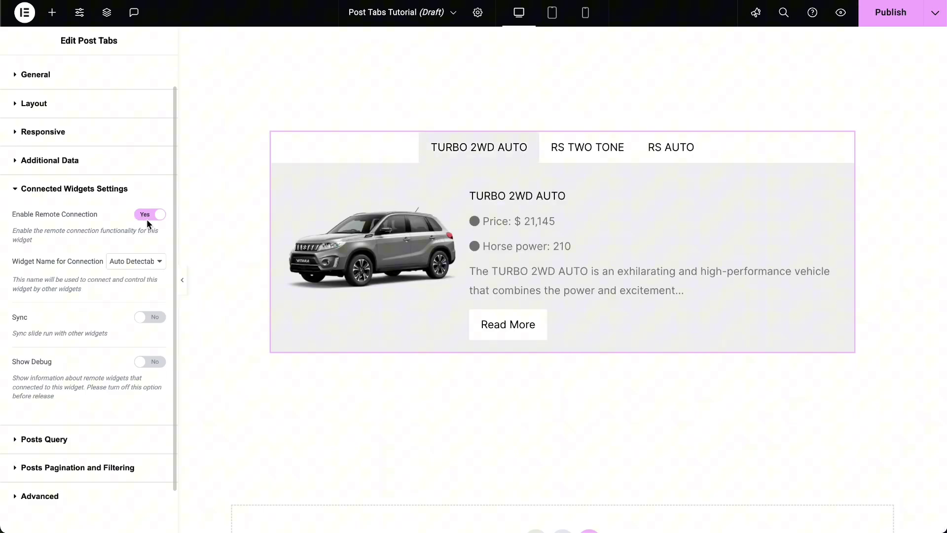
click(134, 267)
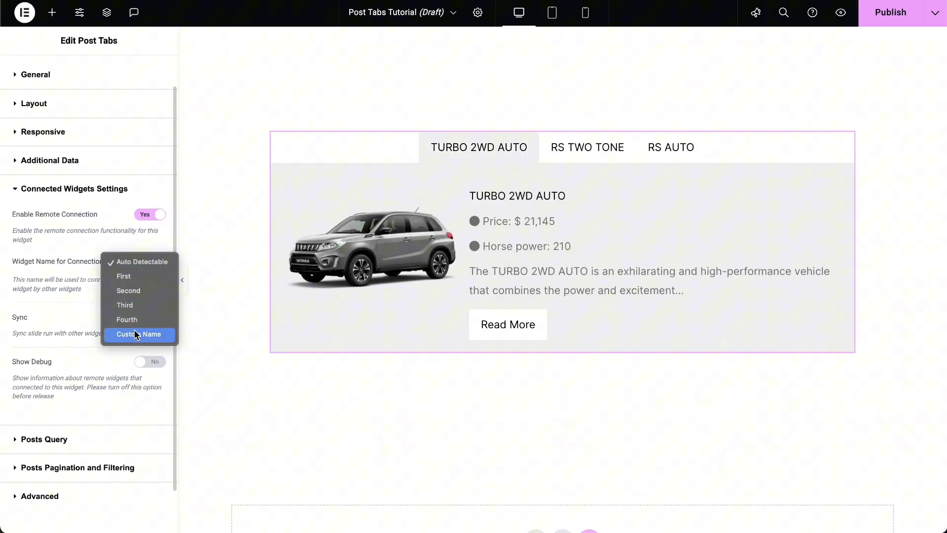
click(135, 264)
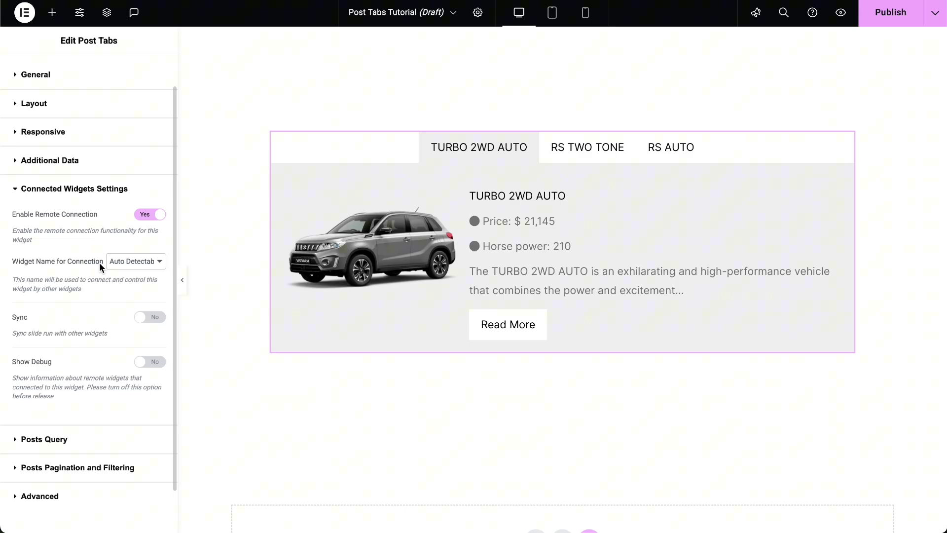
scroll(44, 261, down, 1)
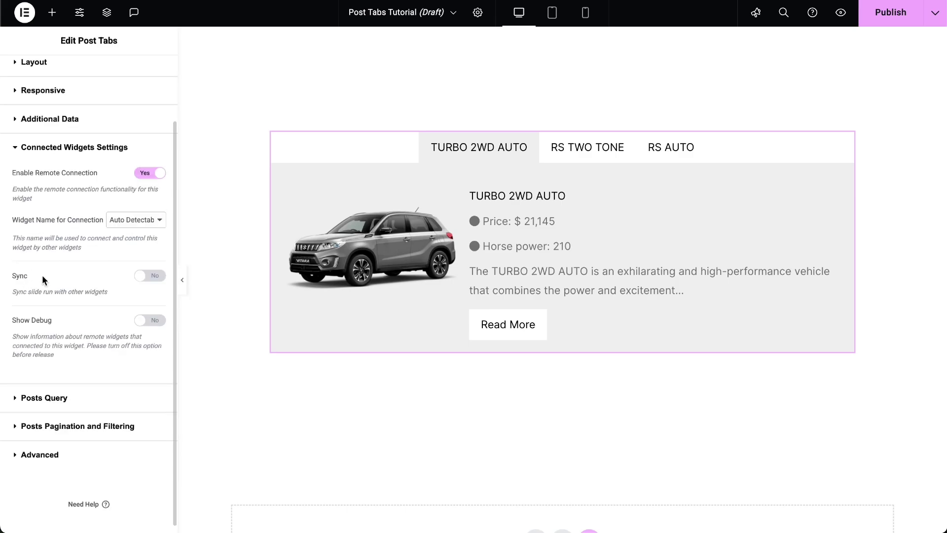
click(139, 279)
click(111, 313)
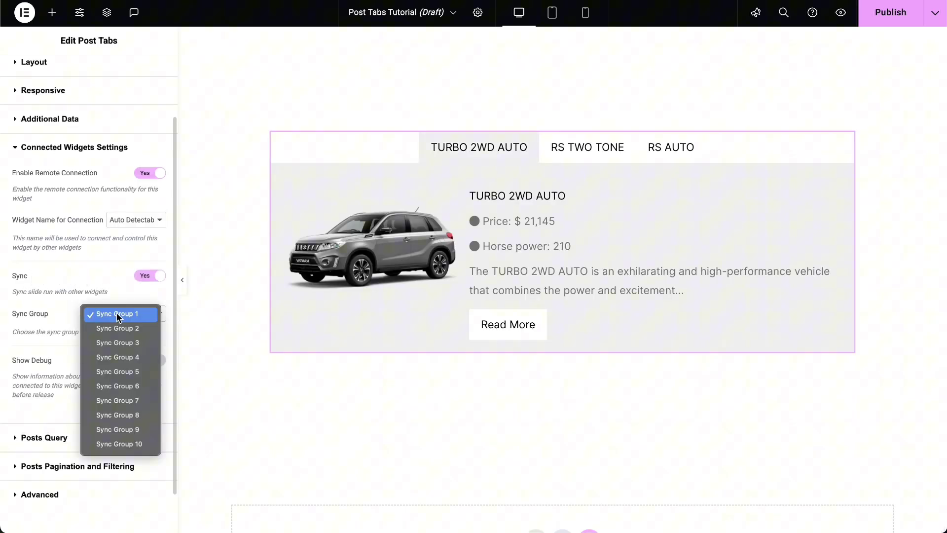
- Try numbered pagination, then hand pagination over to a separate pagination widget
click(119, 313)
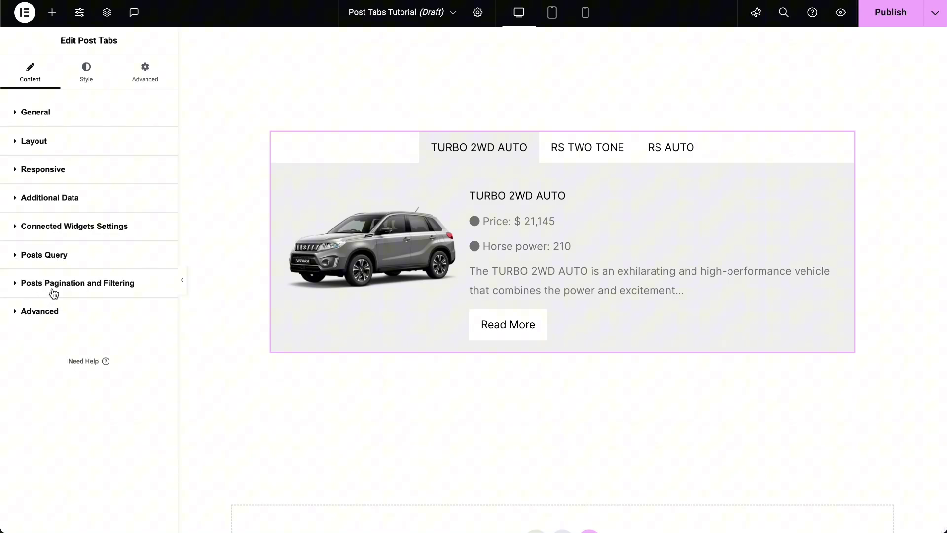
click(53, 286)
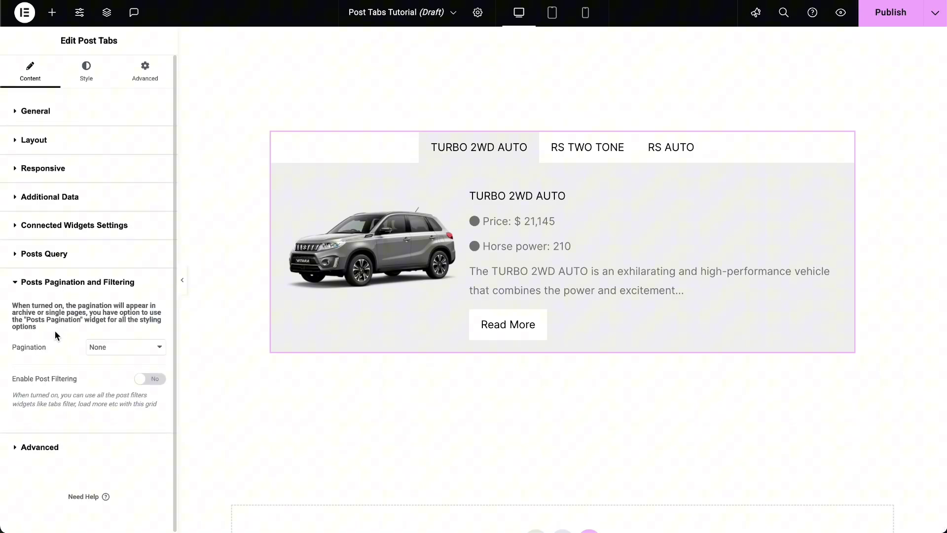
click(120, 348)
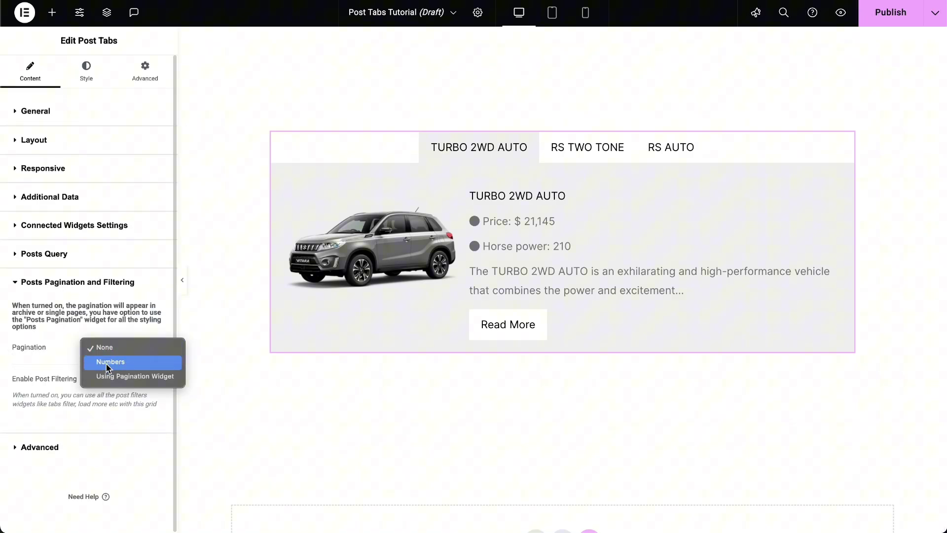
click(108, 363)
click(114, 348)
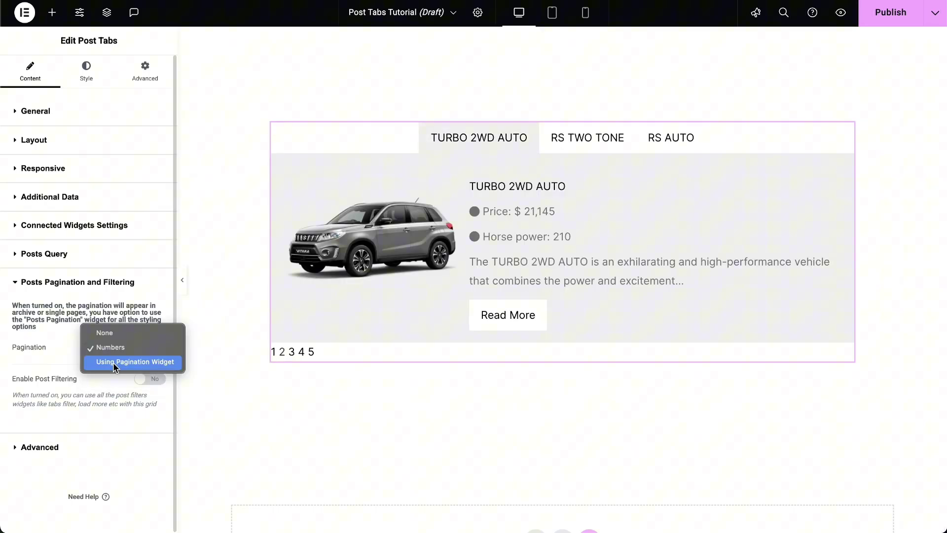
click(106, 361)
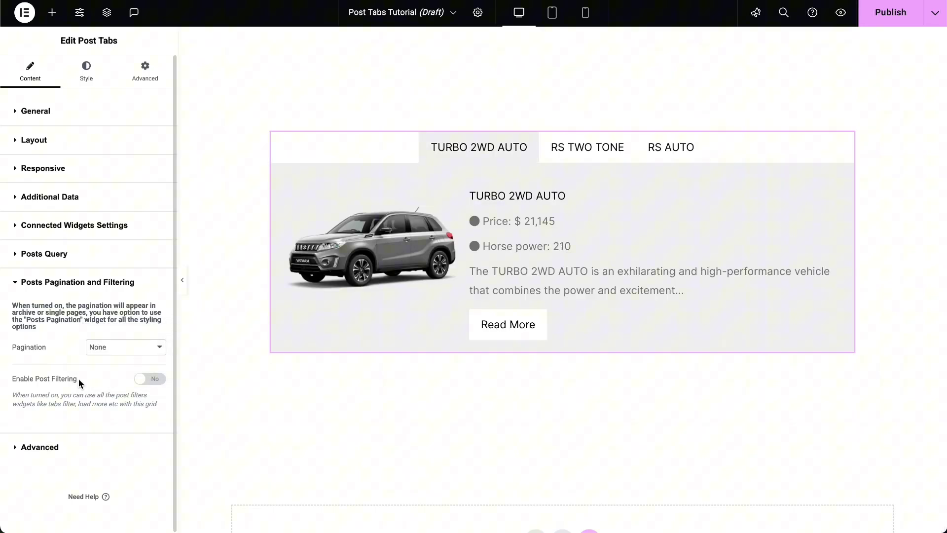
- Enable post filtering for the tabs with Ajax as the filters behaviour
click(148, 380)
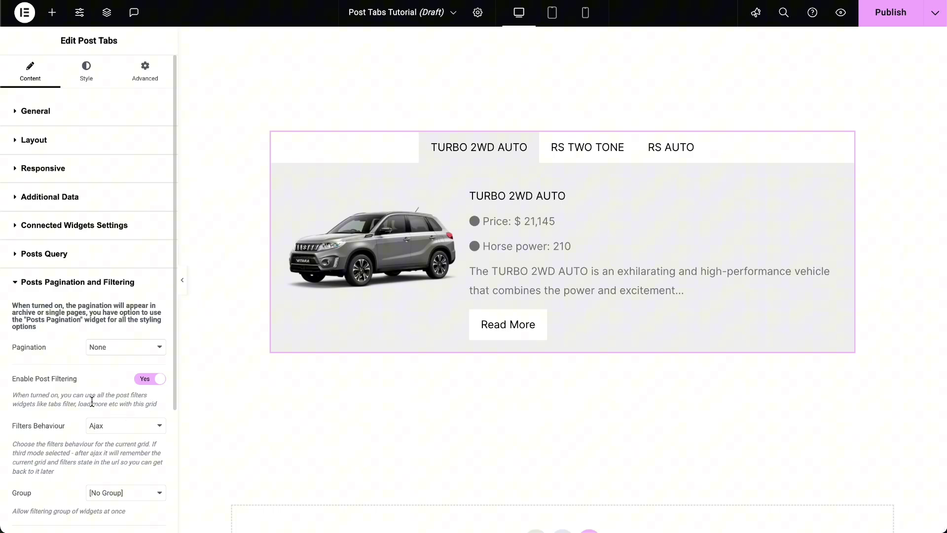
scroll(92, 403, down, 3)
click(99, 279)
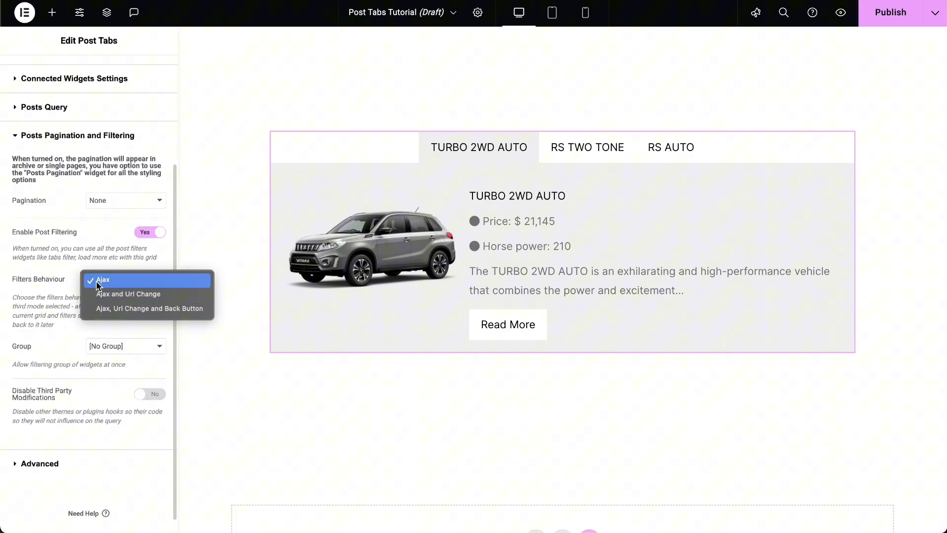
click(100, 283)
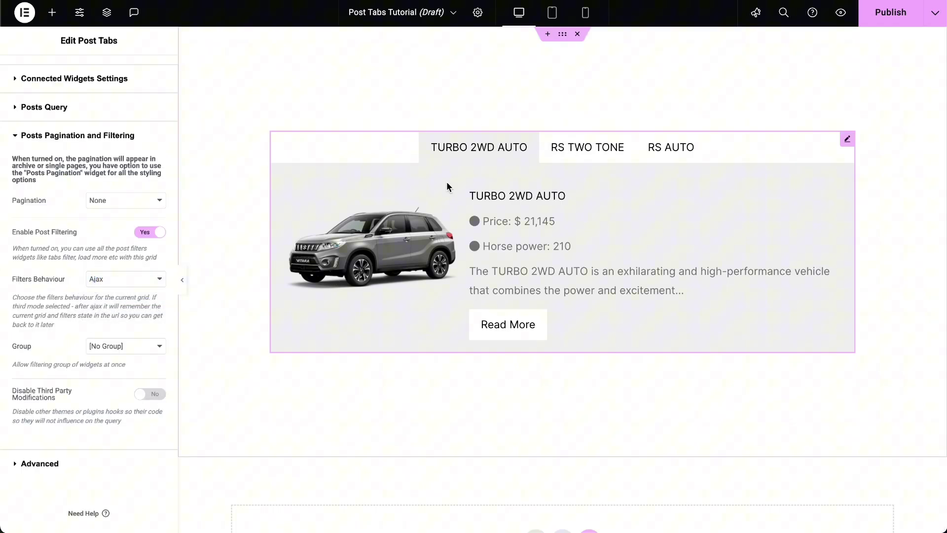
scroll(120, 263, up, 3)
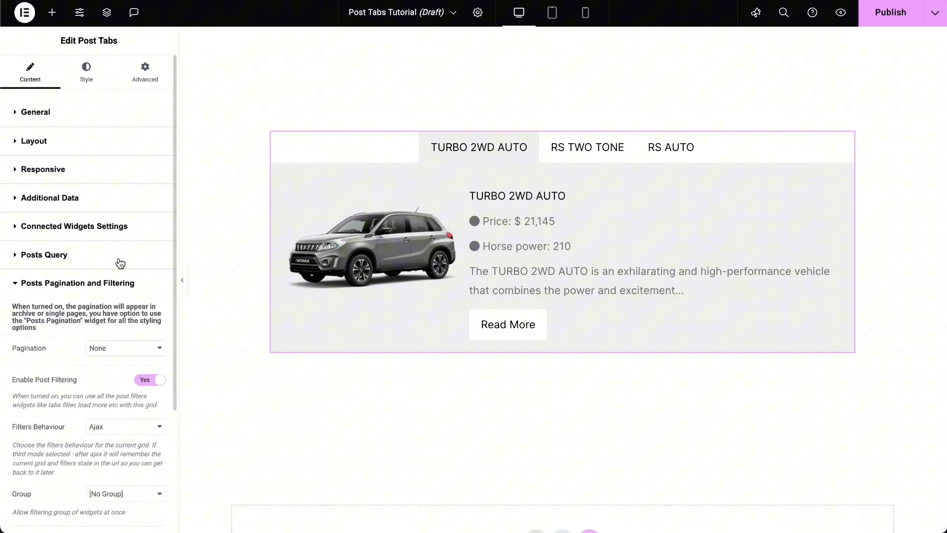
- Give the tab bar a light grey background and hovered tabs a black background
click(86, 78)
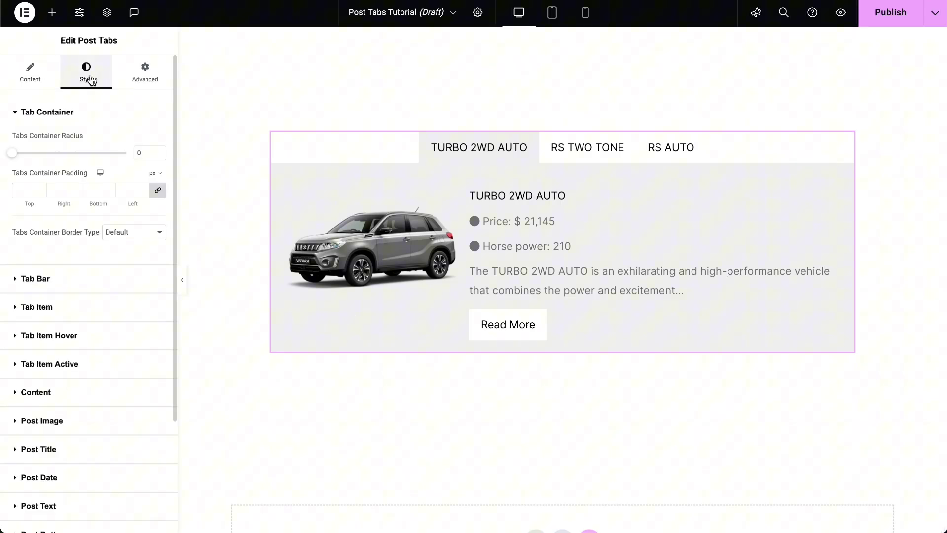
click(35, 279)
click(158, 177)
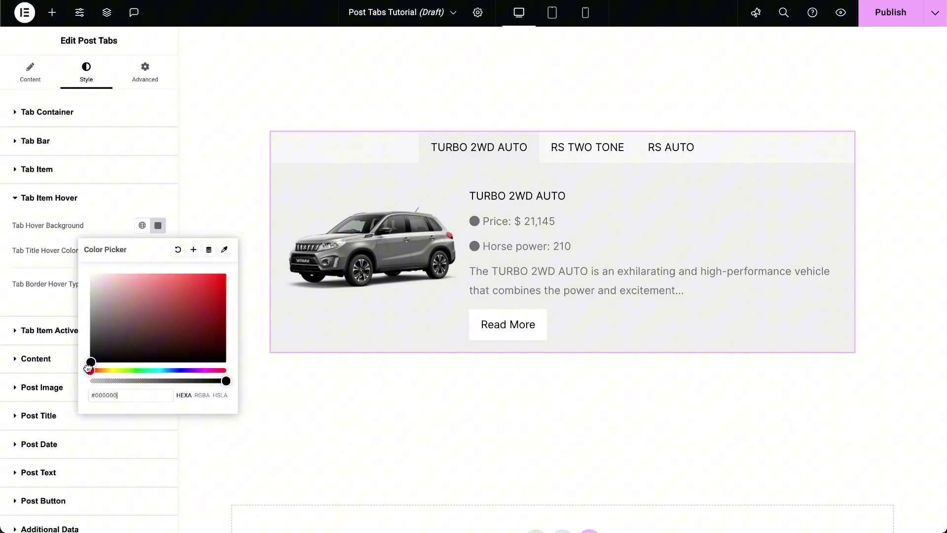
click(103, 219)
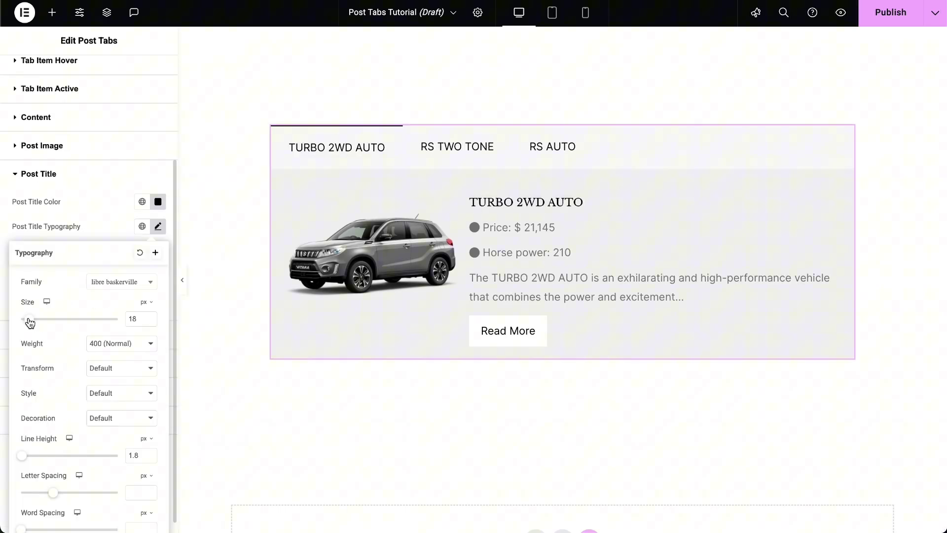
- Enlarge post titles to 25, adjust the image gap, and add a Search Filter under Find Best Cars
drag(29, 322, 33, 323)
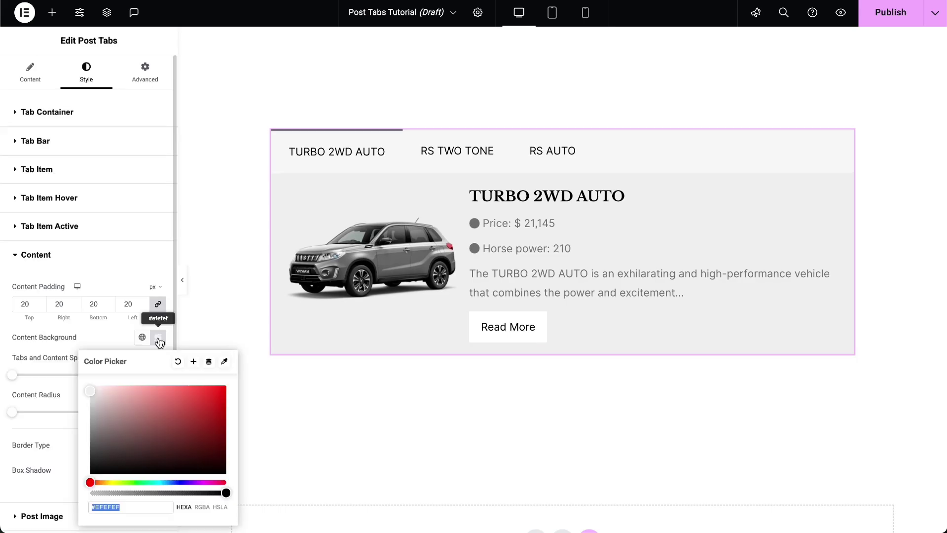
text(#f7f7f7)
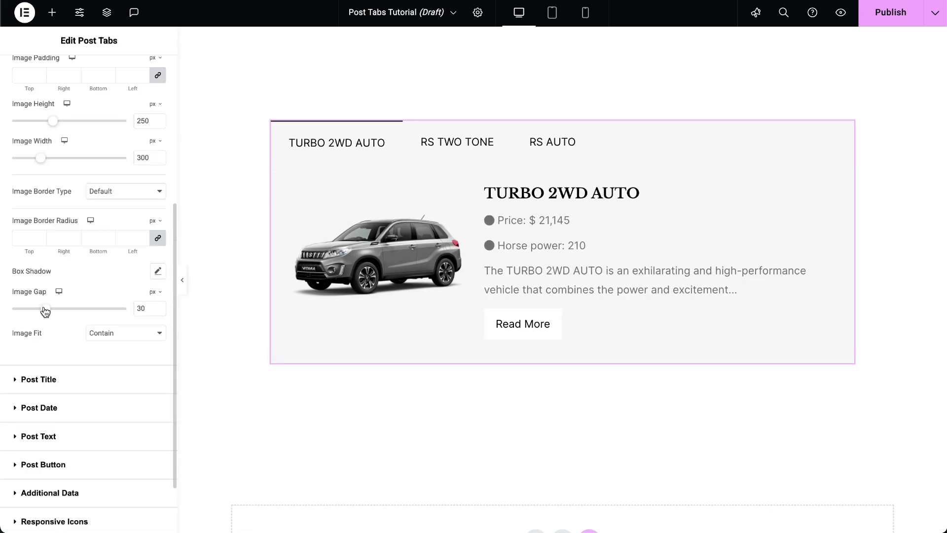
drag(44, 309, 65, 311)
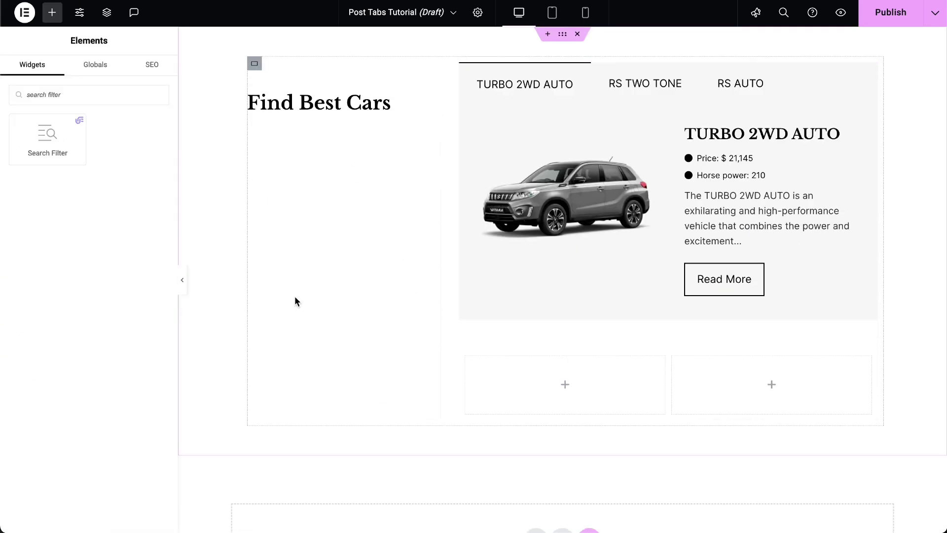
drag(48, 138, 348, 121)
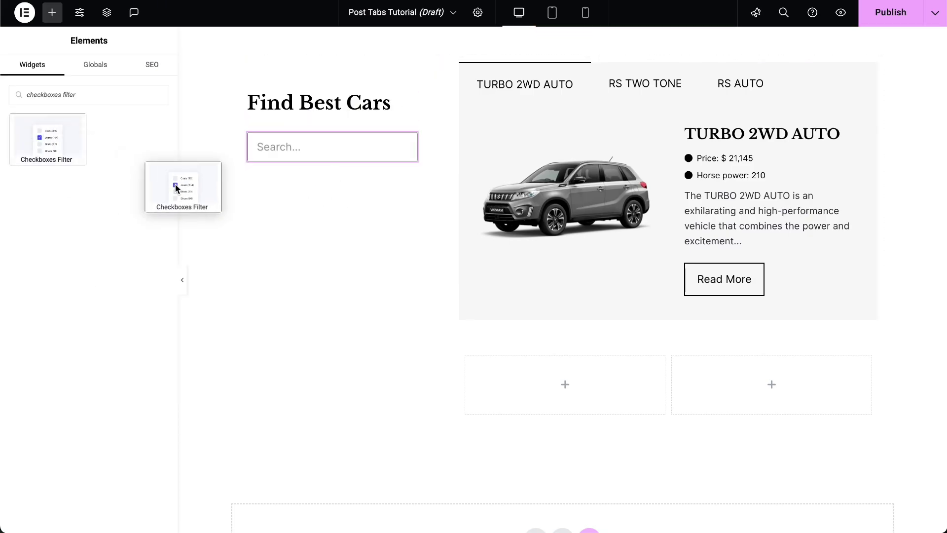
- Add a Checkboxes Filter under the search box and previous/next arrows in the lower left box
drag(176, 184, 294, 158)
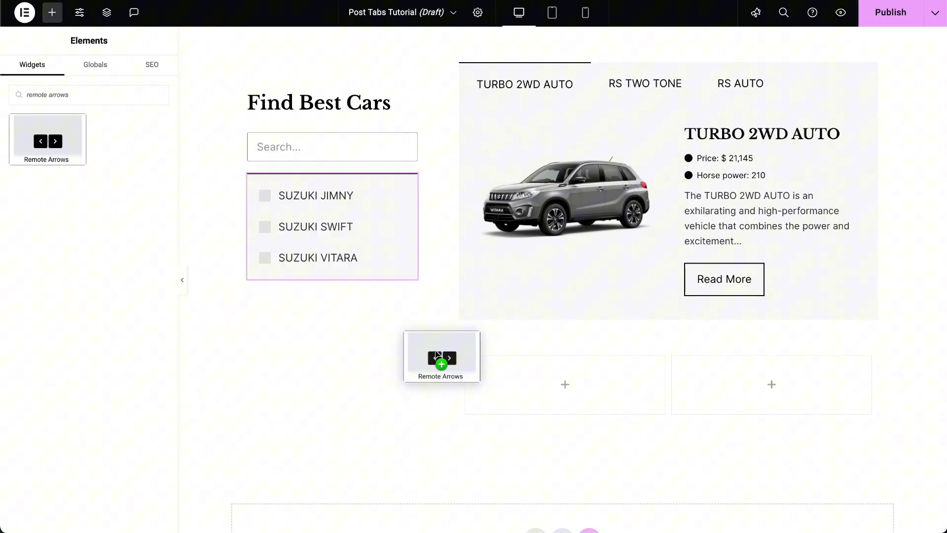
drag(436, 354, 565, 384)
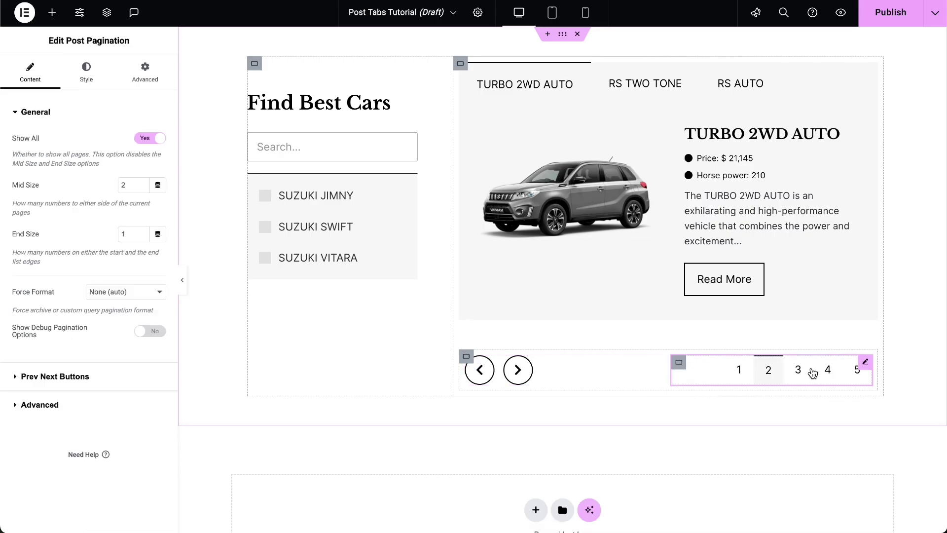
click(370, 196)
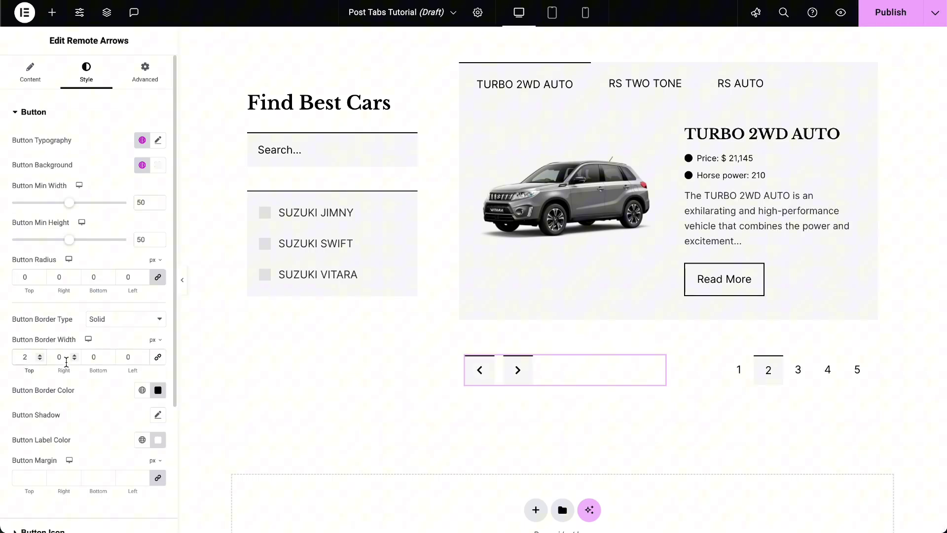
- Preview the page and view the RS TWO TONE, RS AUTO and TURBO 2WD AUTO car tabs
click(182, 280)
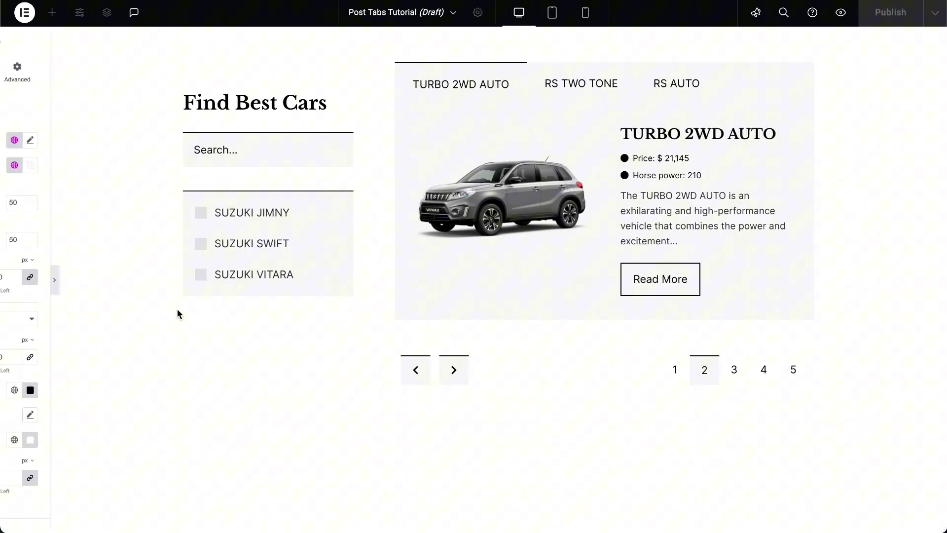
click(557, 89)
click(657, 87)
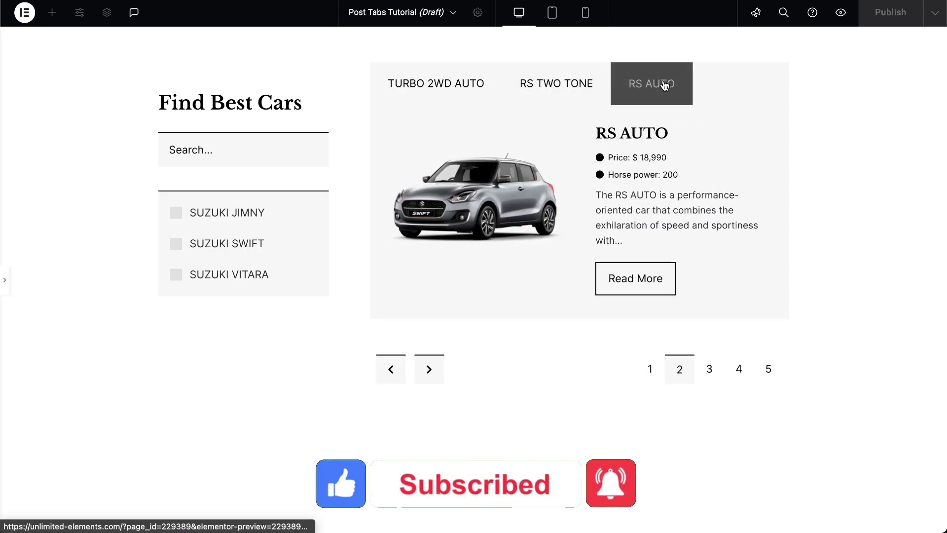
click(413, 91)
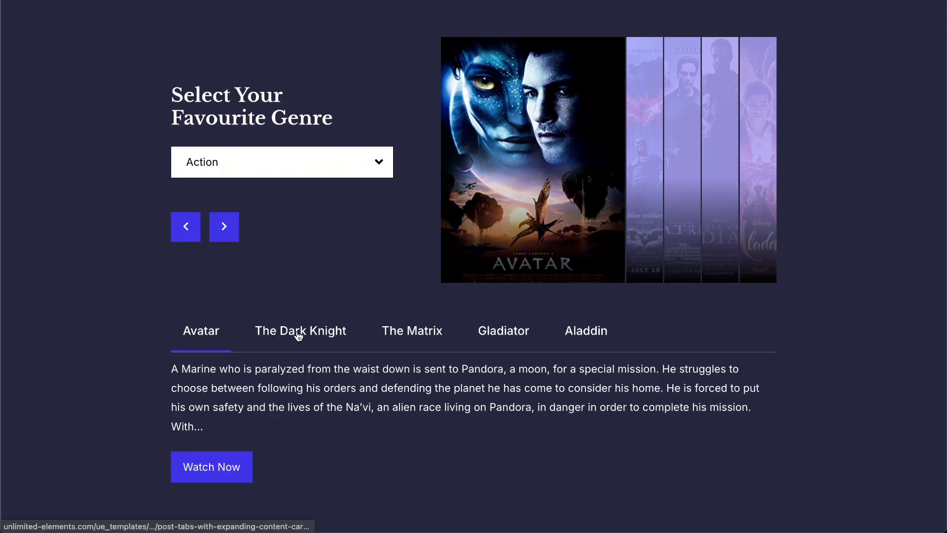
- Show The Dark Knight, The Matrix and Gladiator tabs, then step back twice to The Dark Knight
click(299, 331)
click(407, 351)
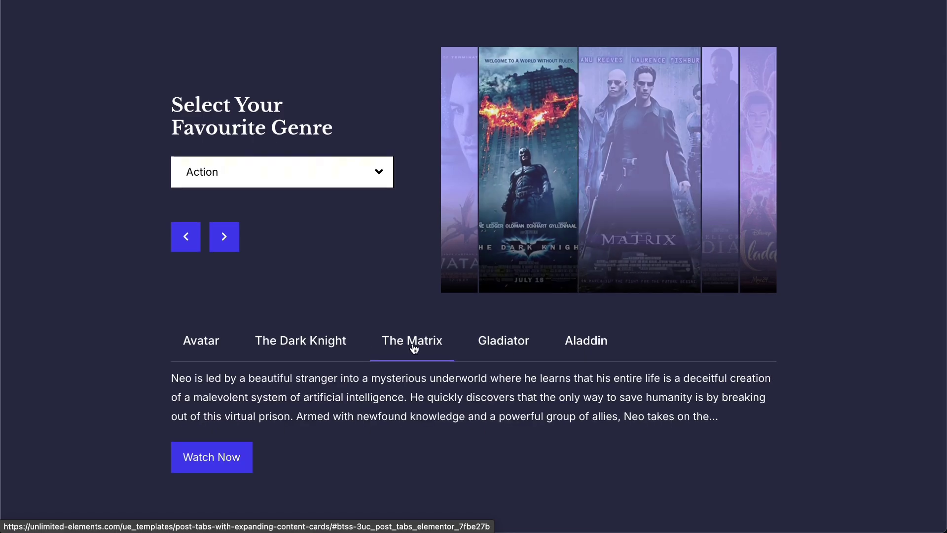
click(495, 338)
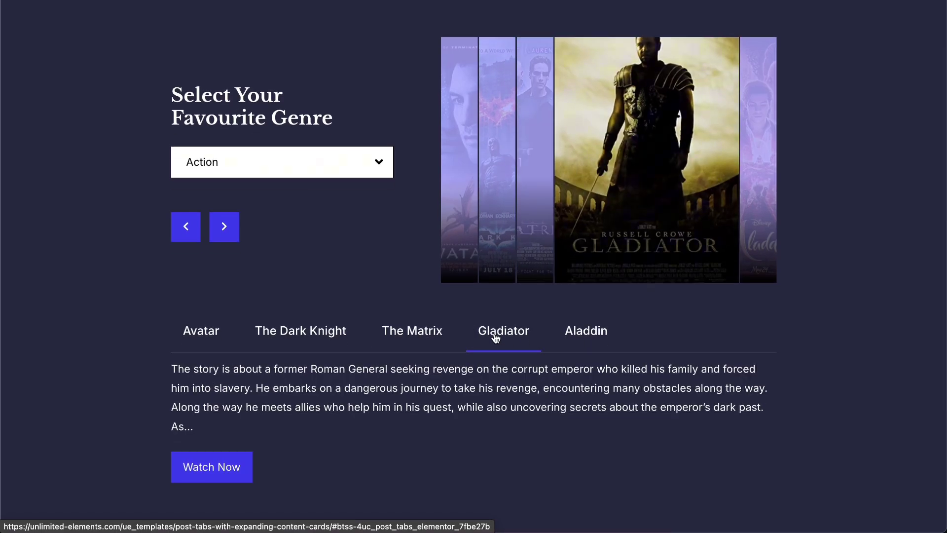
click(186, 230)
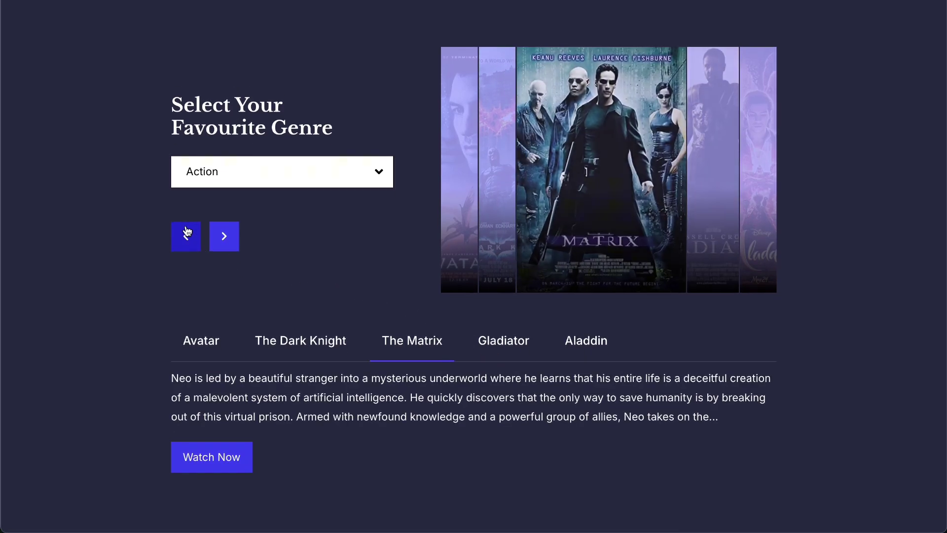
click(186, 232)
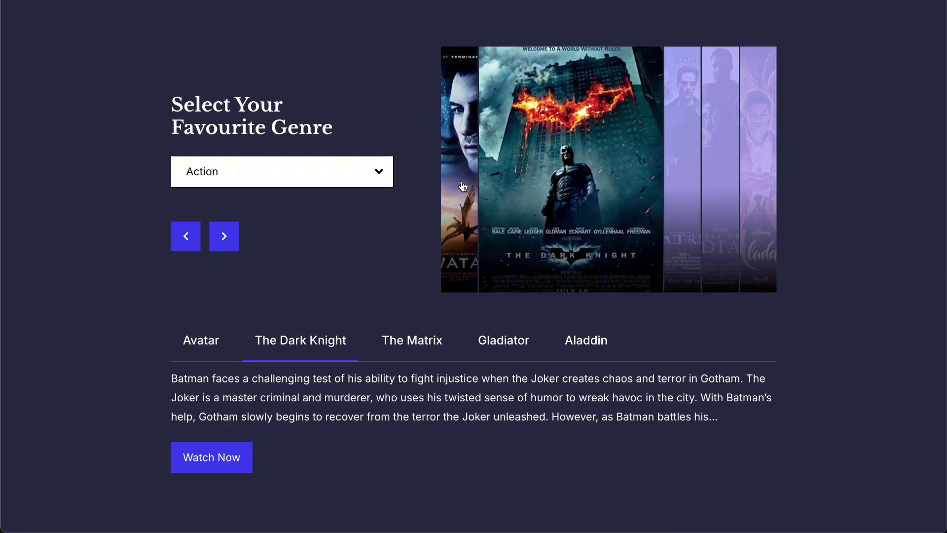